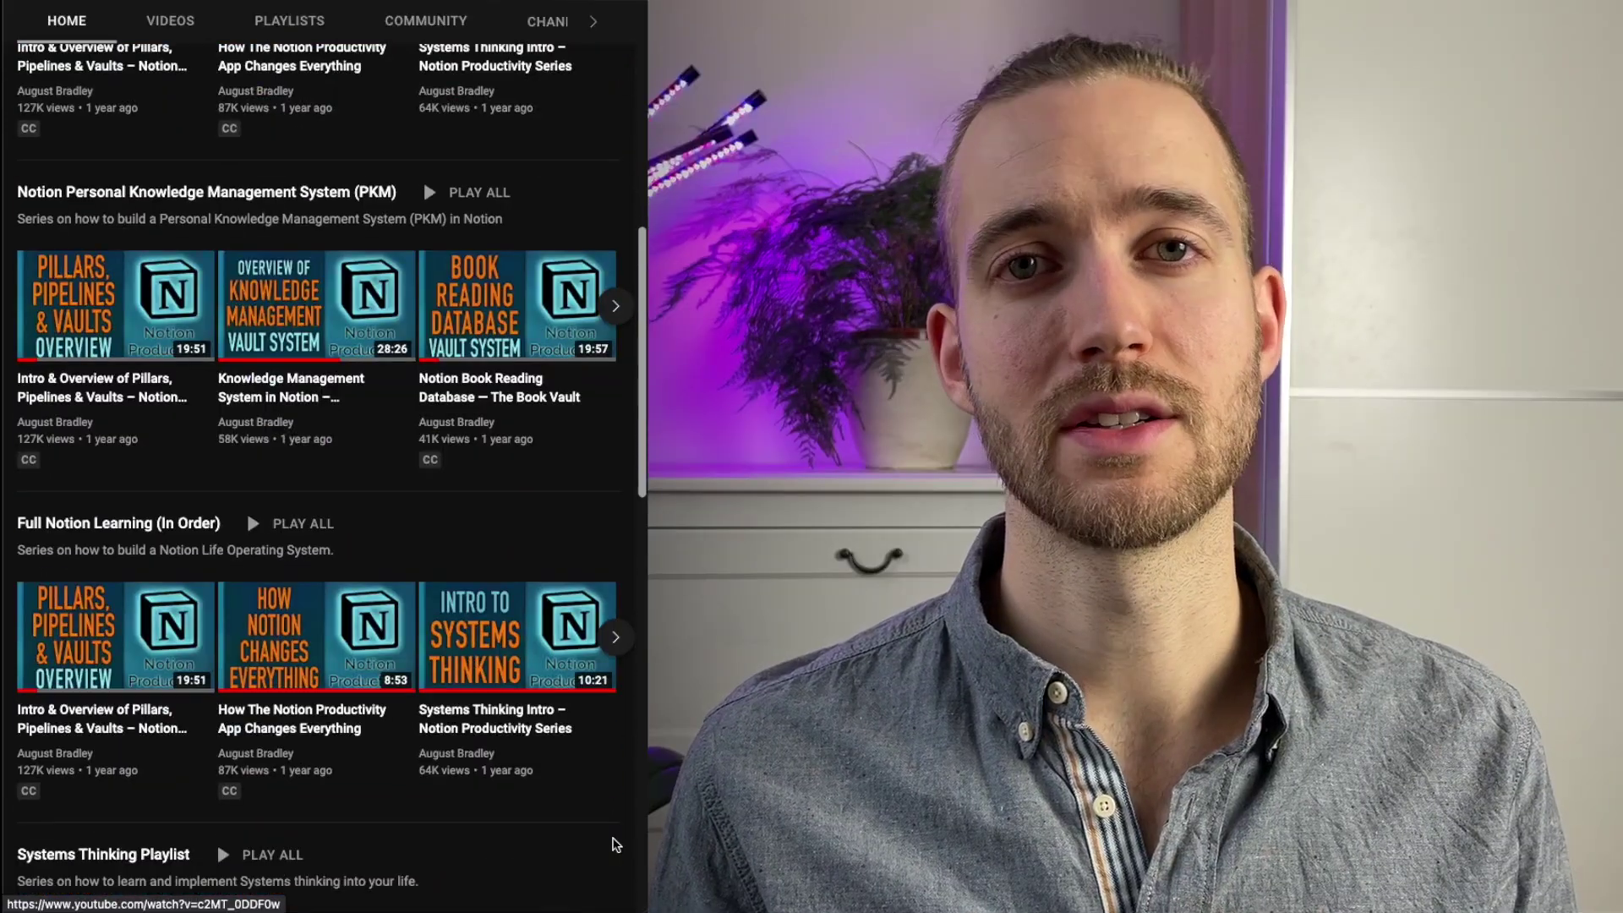
{"action": "scroll", "coordinate": [616, 846], "scroll_direction": "down", "scroll_amount": 10}
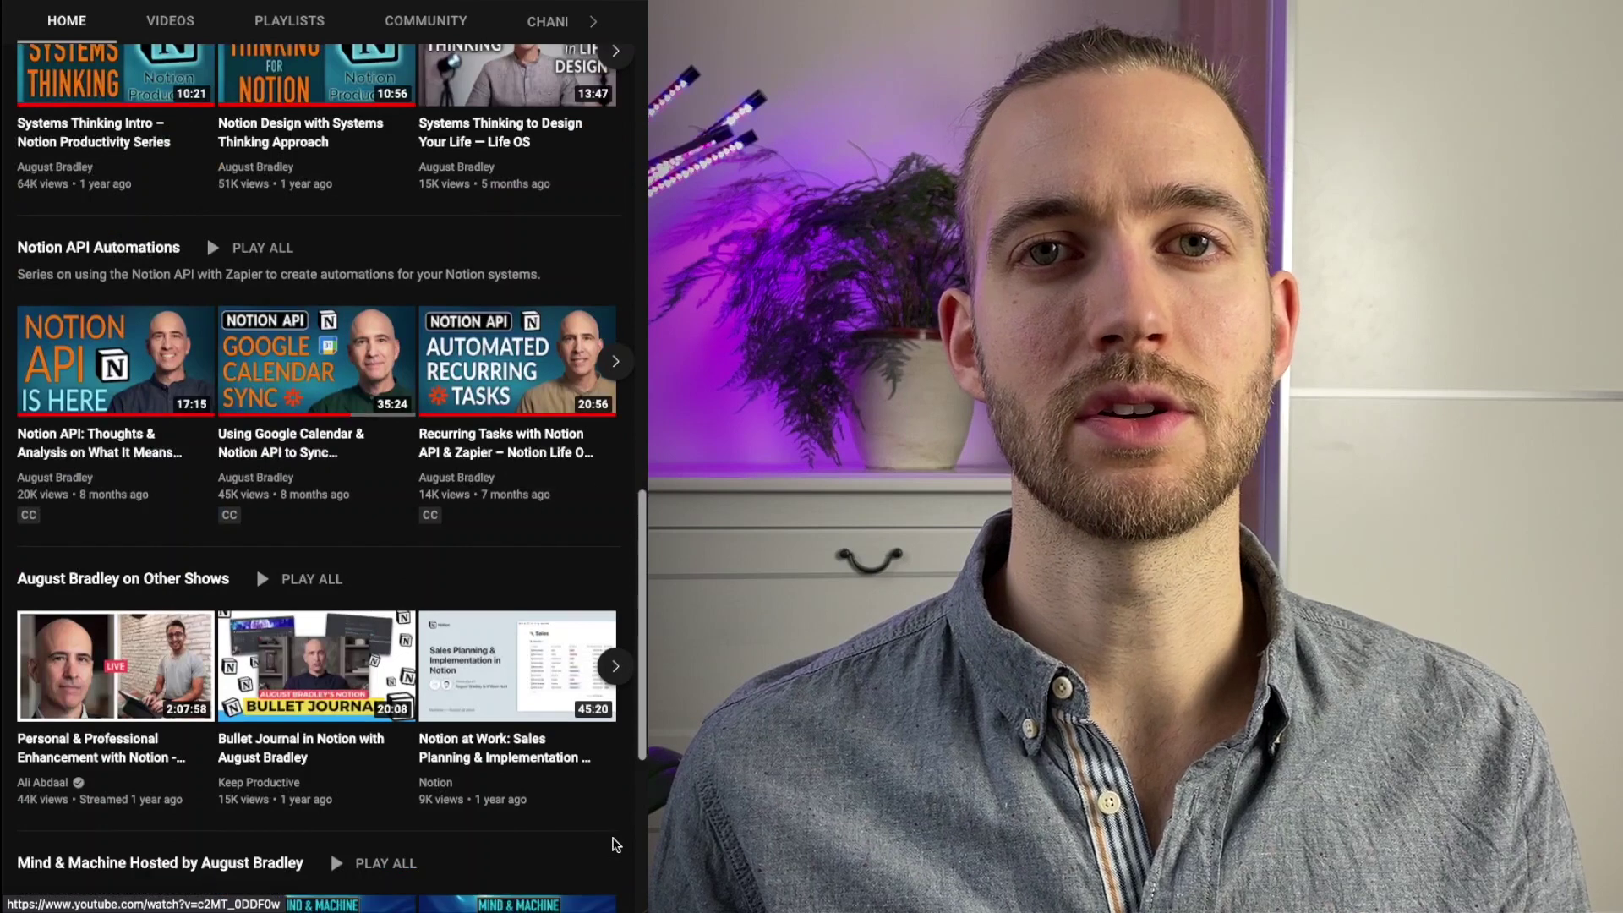
{"action": "scroll", "coordinate": [616, 846], "scroll_direction": "up", "scroll_amount": 15}
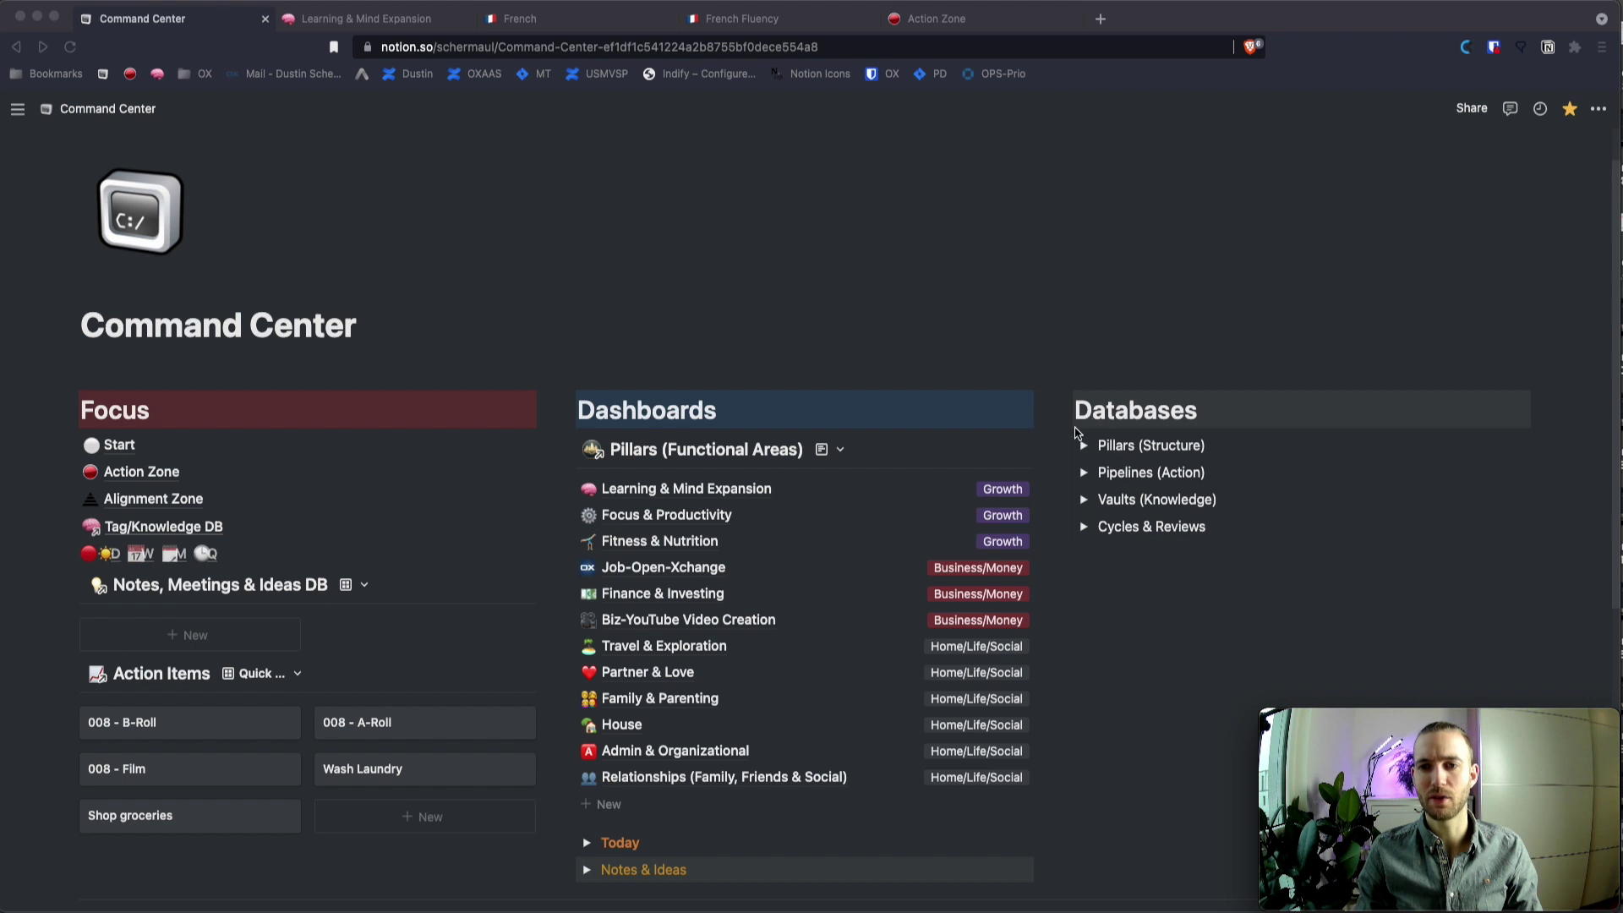
Expand Pipelines (Action) to list Action Items, Projects (How), SMART-Goals and Vision.
{"action": "left_click", "coordinate": [1103, 442]}
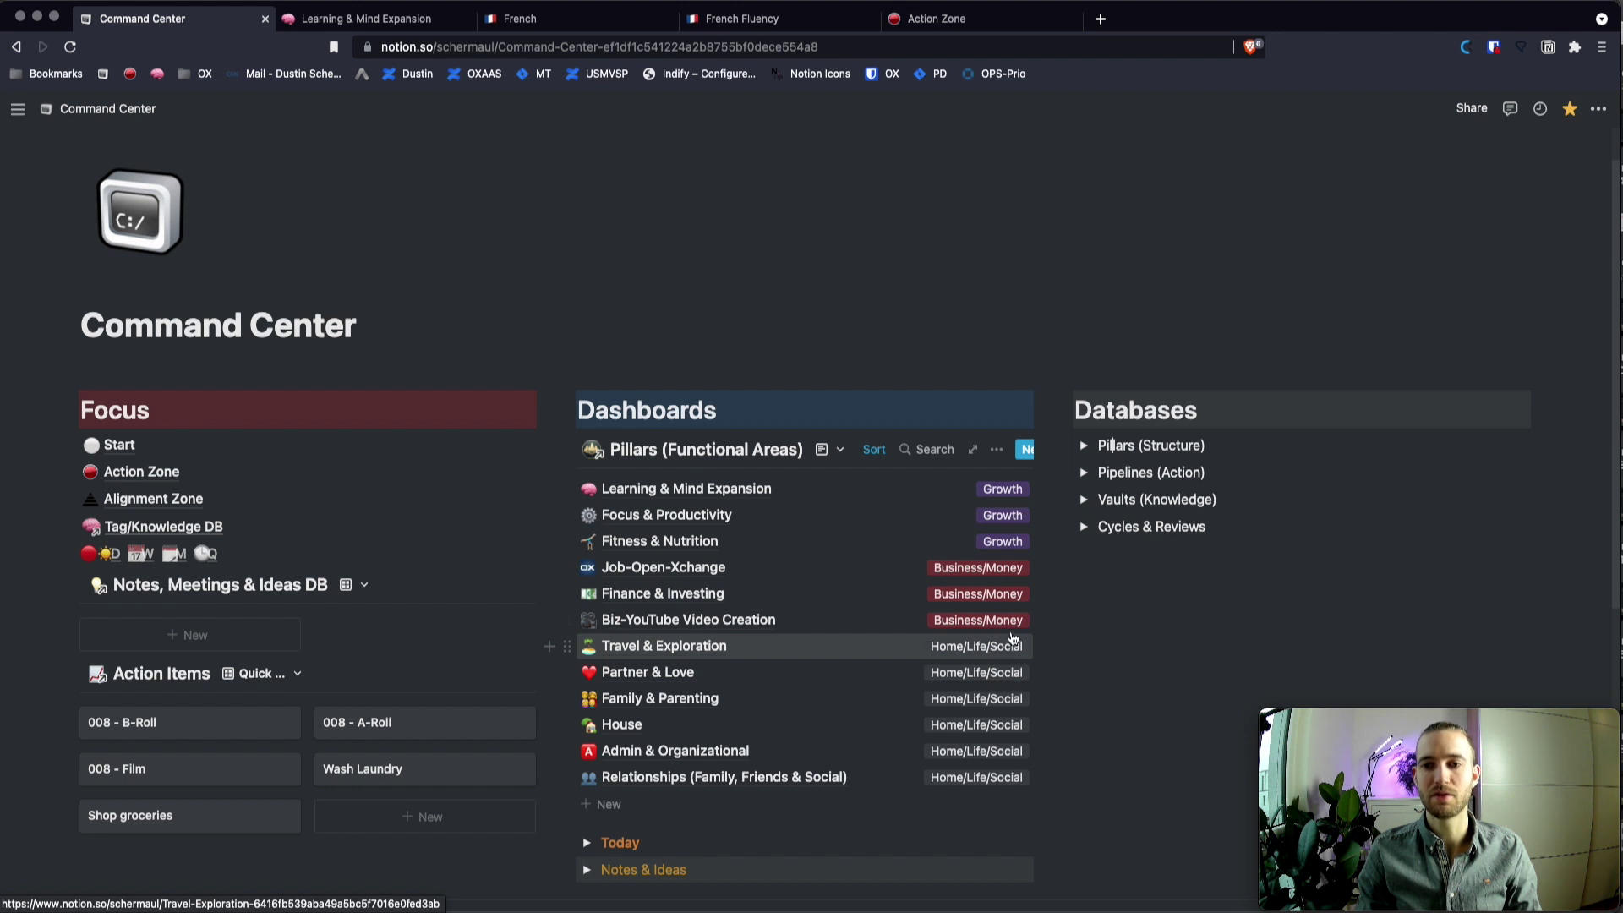
{"action": "left_click", "coordinate": [1084, 472]}
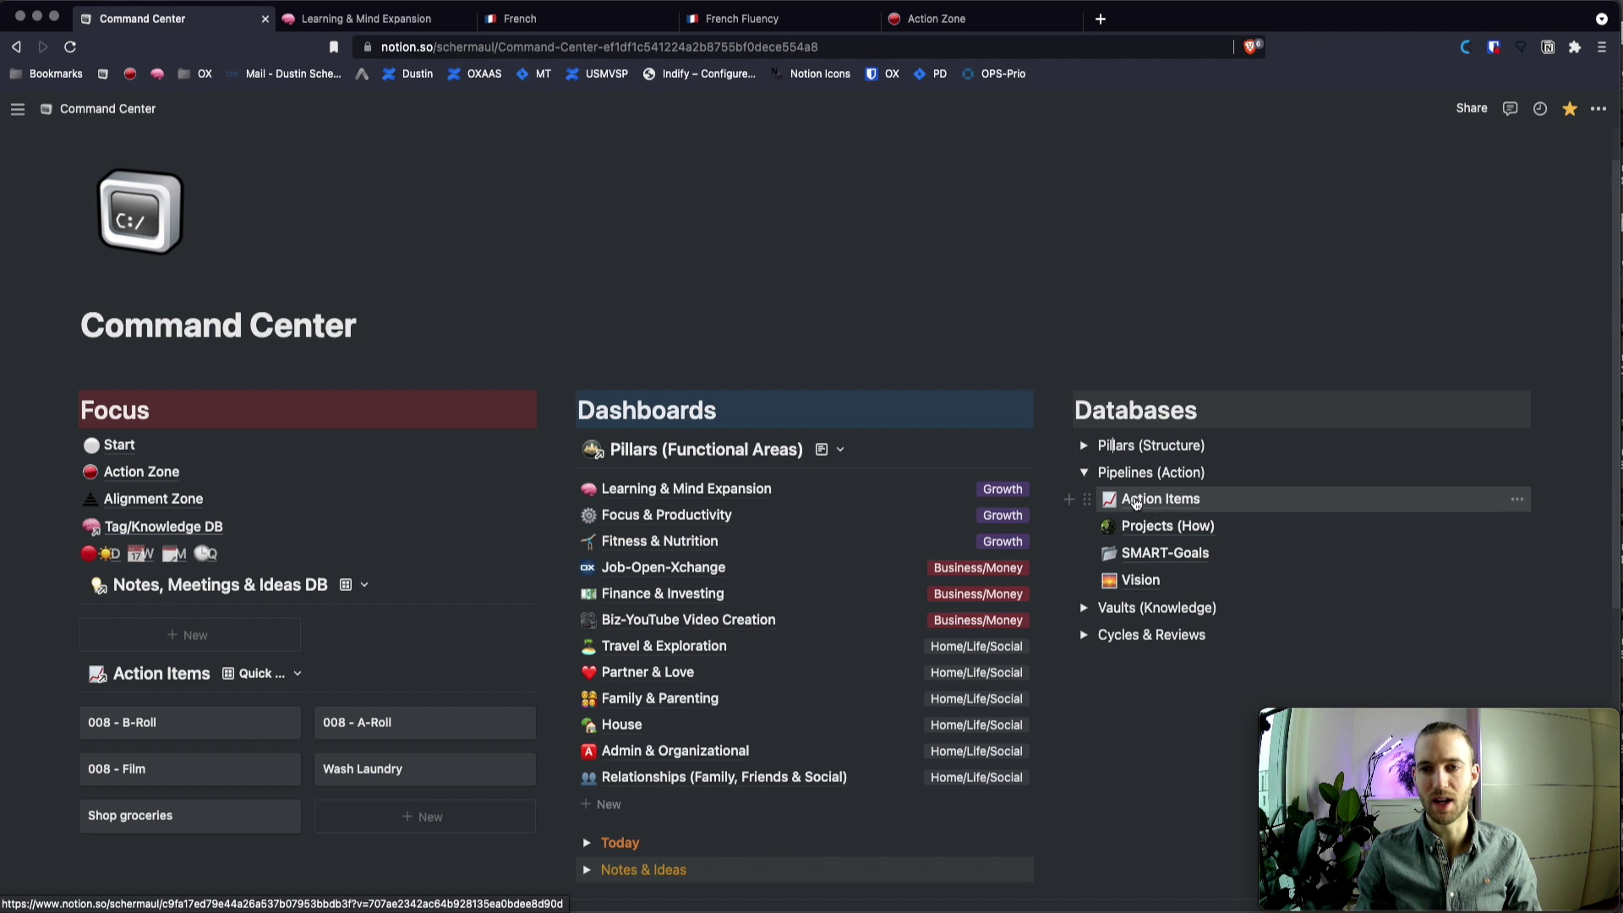
Collapse Pipelines (Action), then briefly expand and re-collapse Vaults (Knowledge).
{"action": "left_click", "coordinate": [1084, 472]}
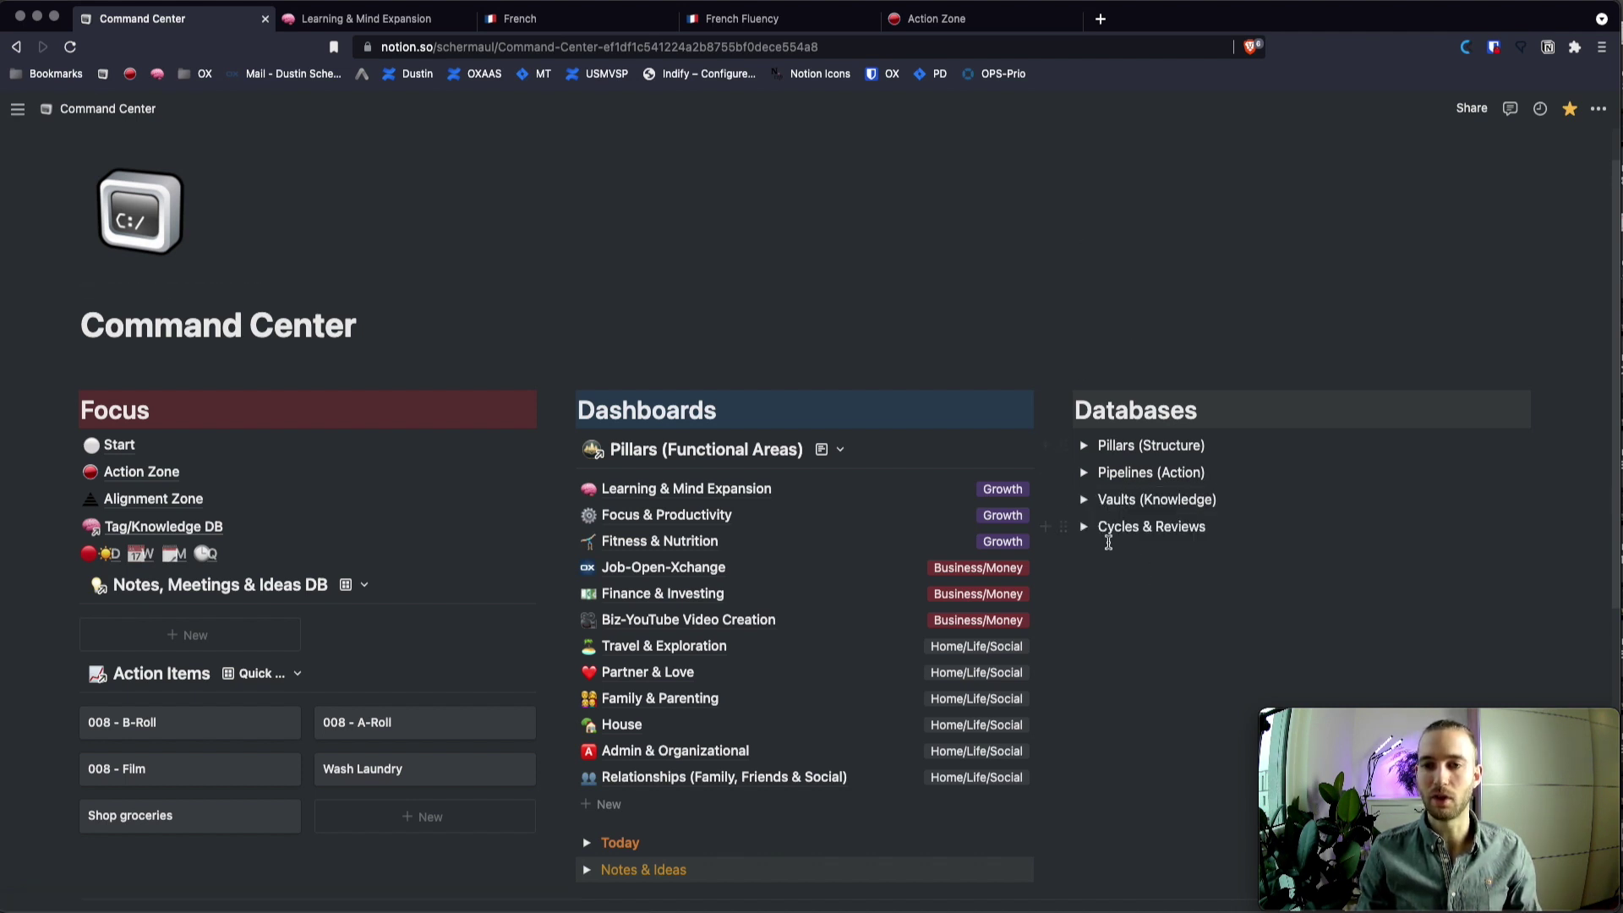
{"action": "left_click", "coordinate": [1083, 501]}
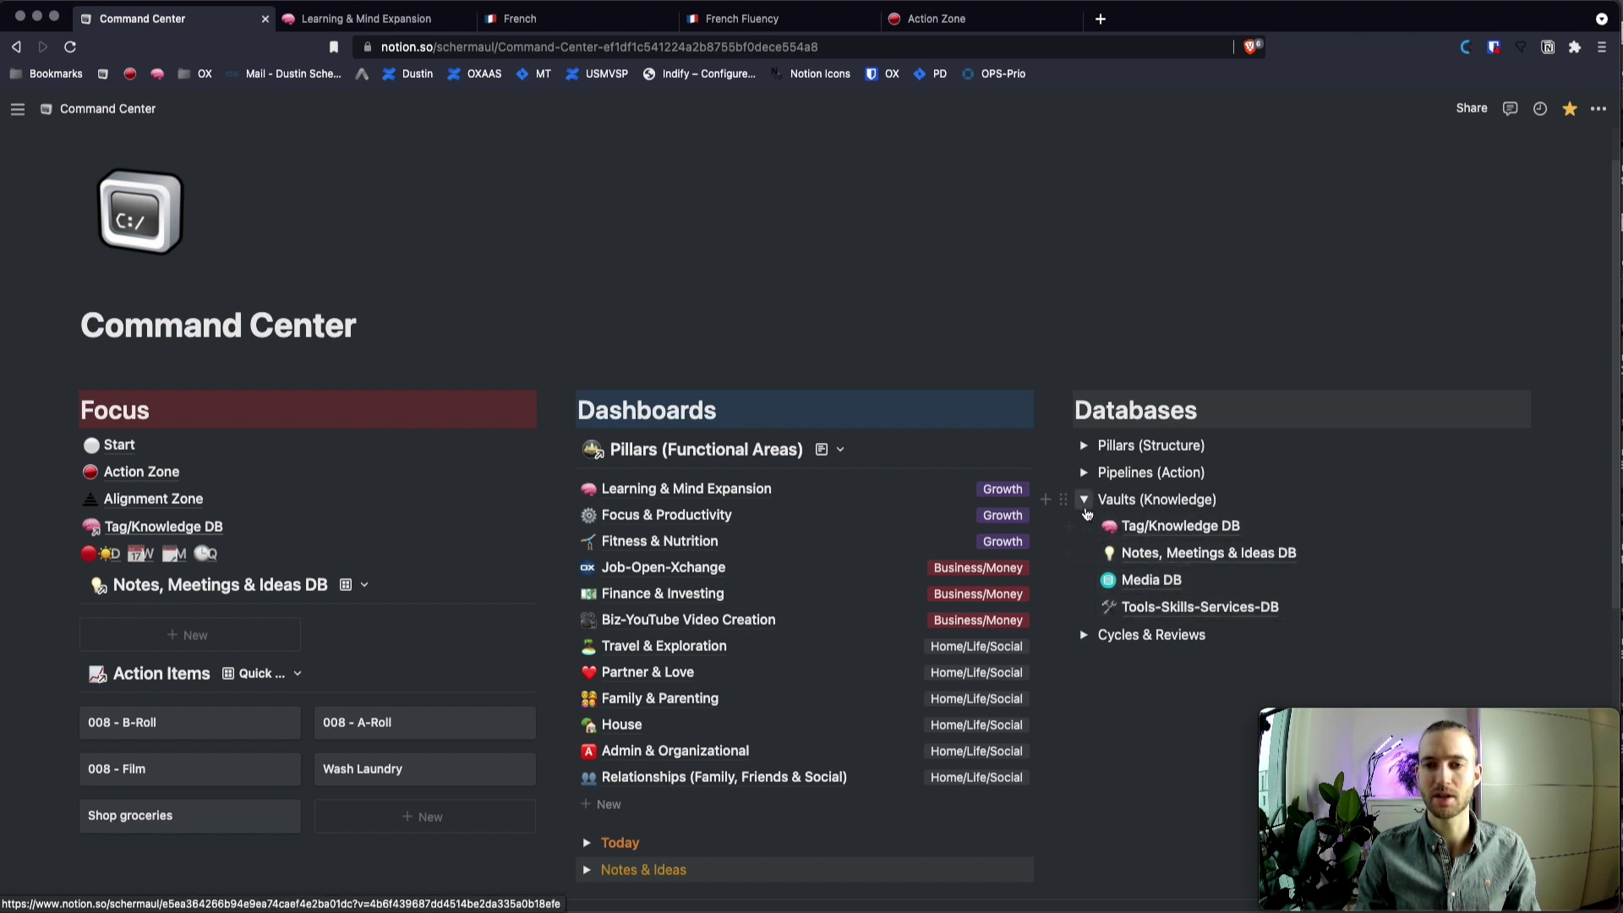
{"action": "left_click", "coordinate": [1084, 500]}
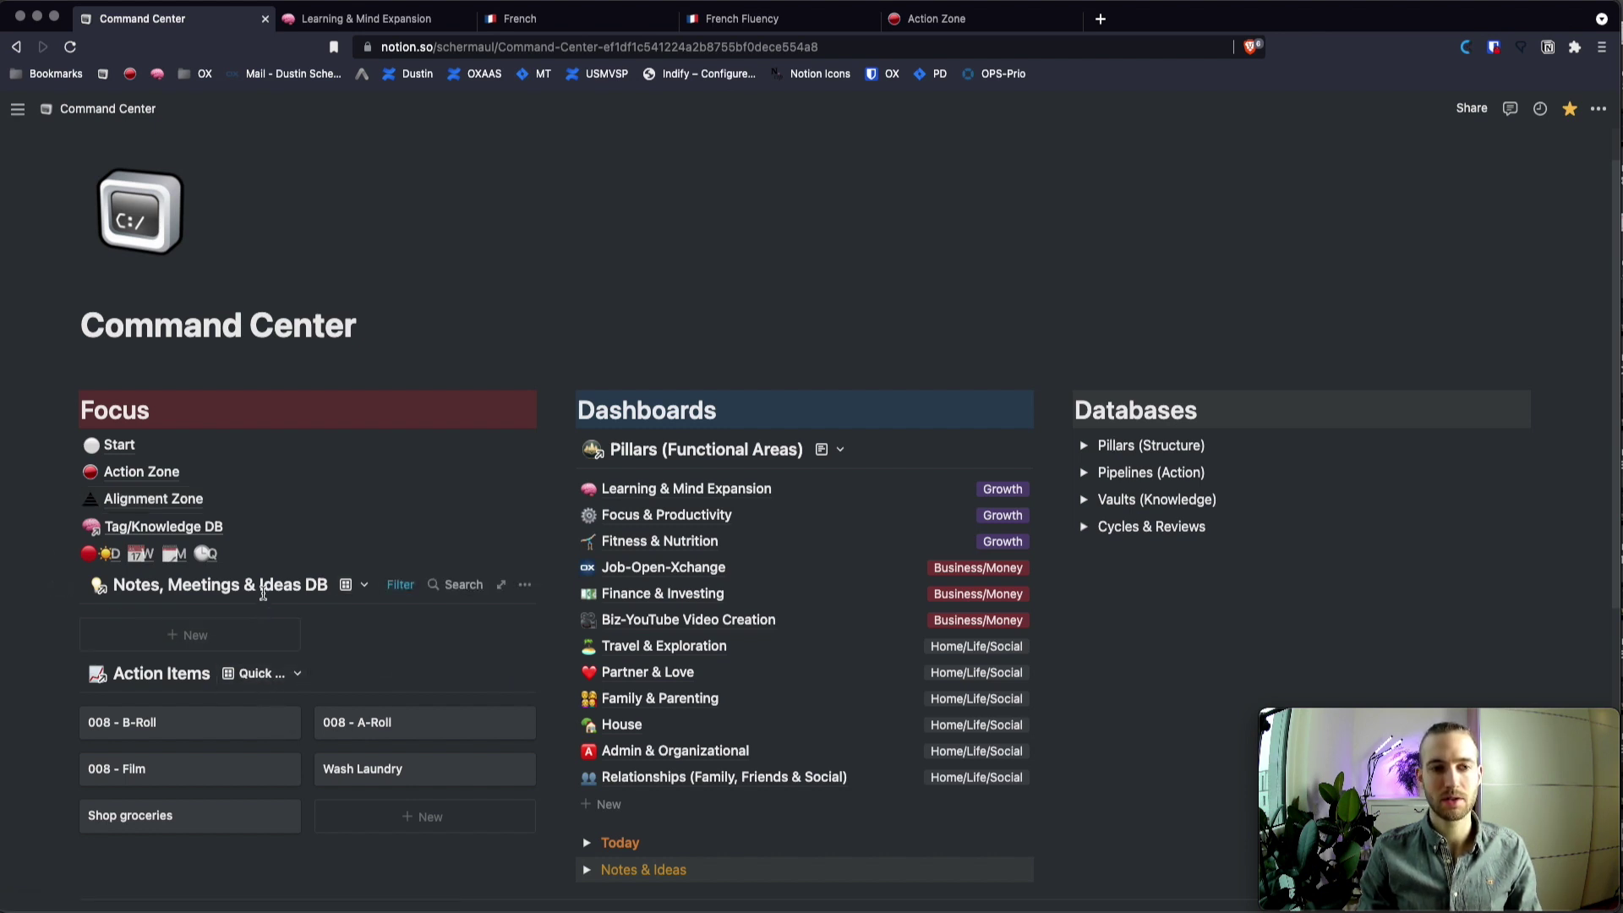
{"action": "scroll", "coordinate": [271, 625], "scroll_direction": "down", "scroll_amount": 1}
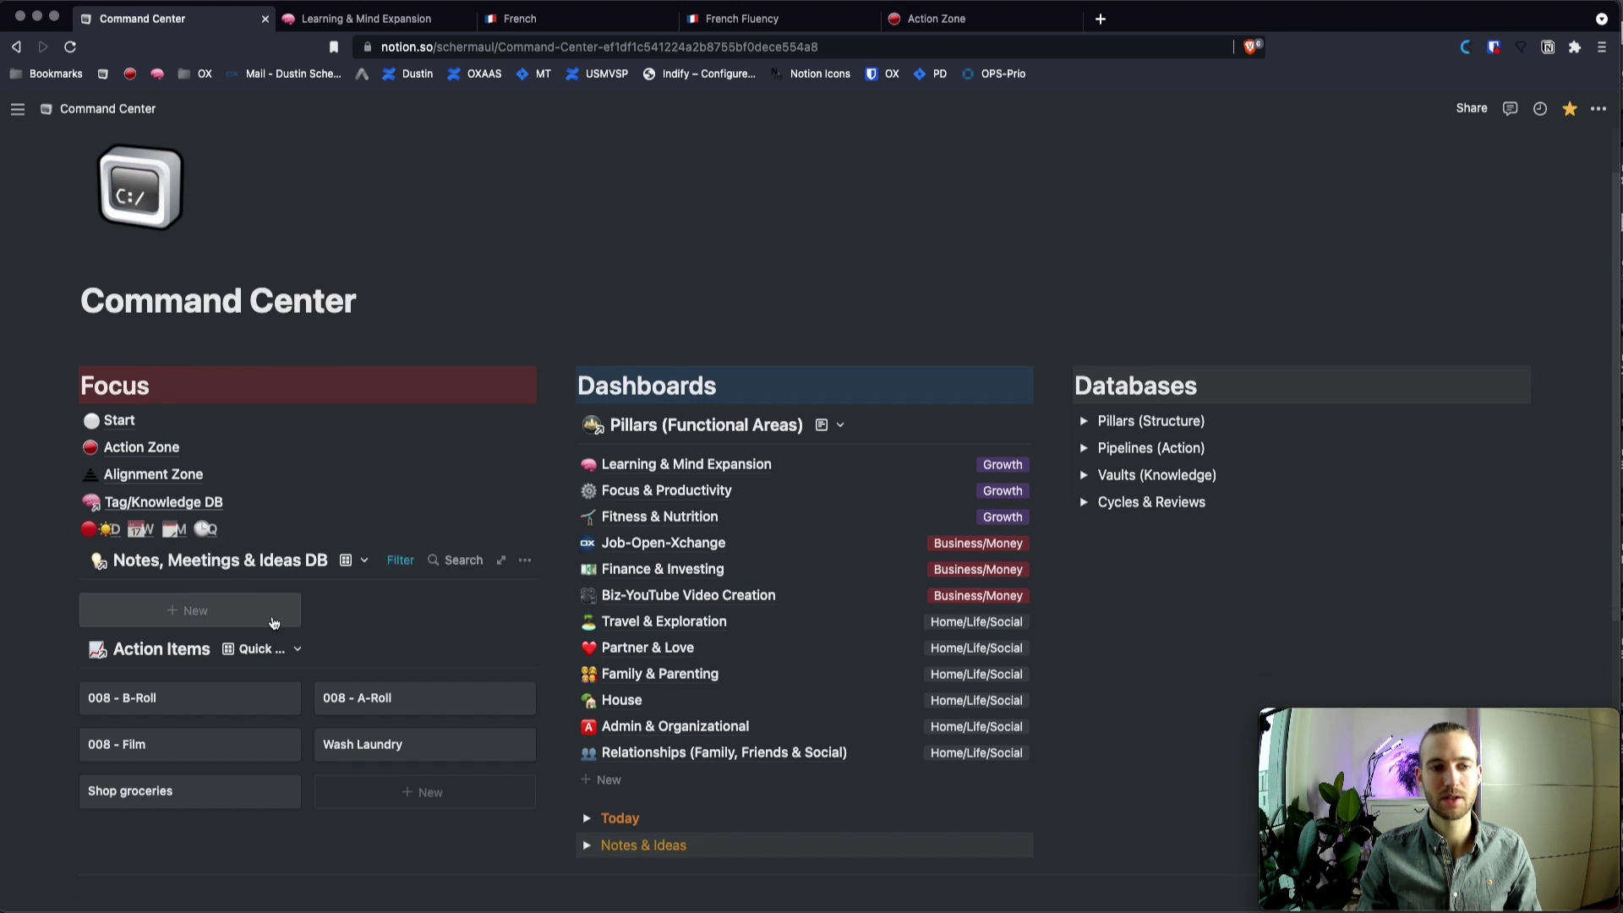
{"action": "scroll", "coordinate": [275, 634], "scroll_direction": "down", "scroll_amount": 1}
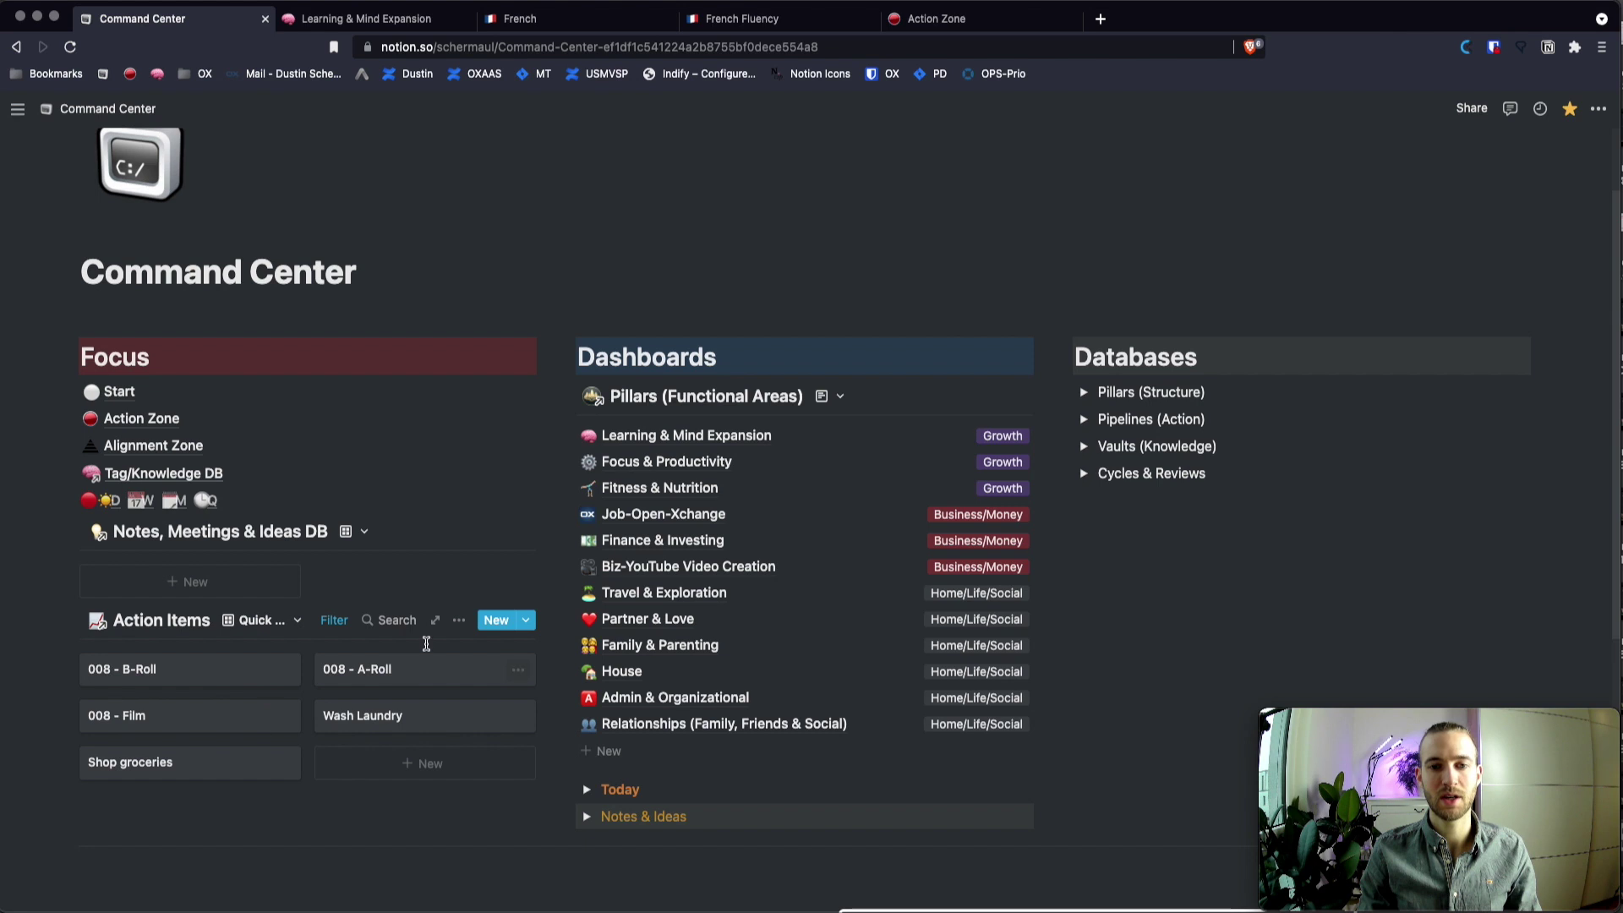
{"action": "scroll", "coordinate": [751, 527], "scroll_direction": "down", "scroll_amount": 12}
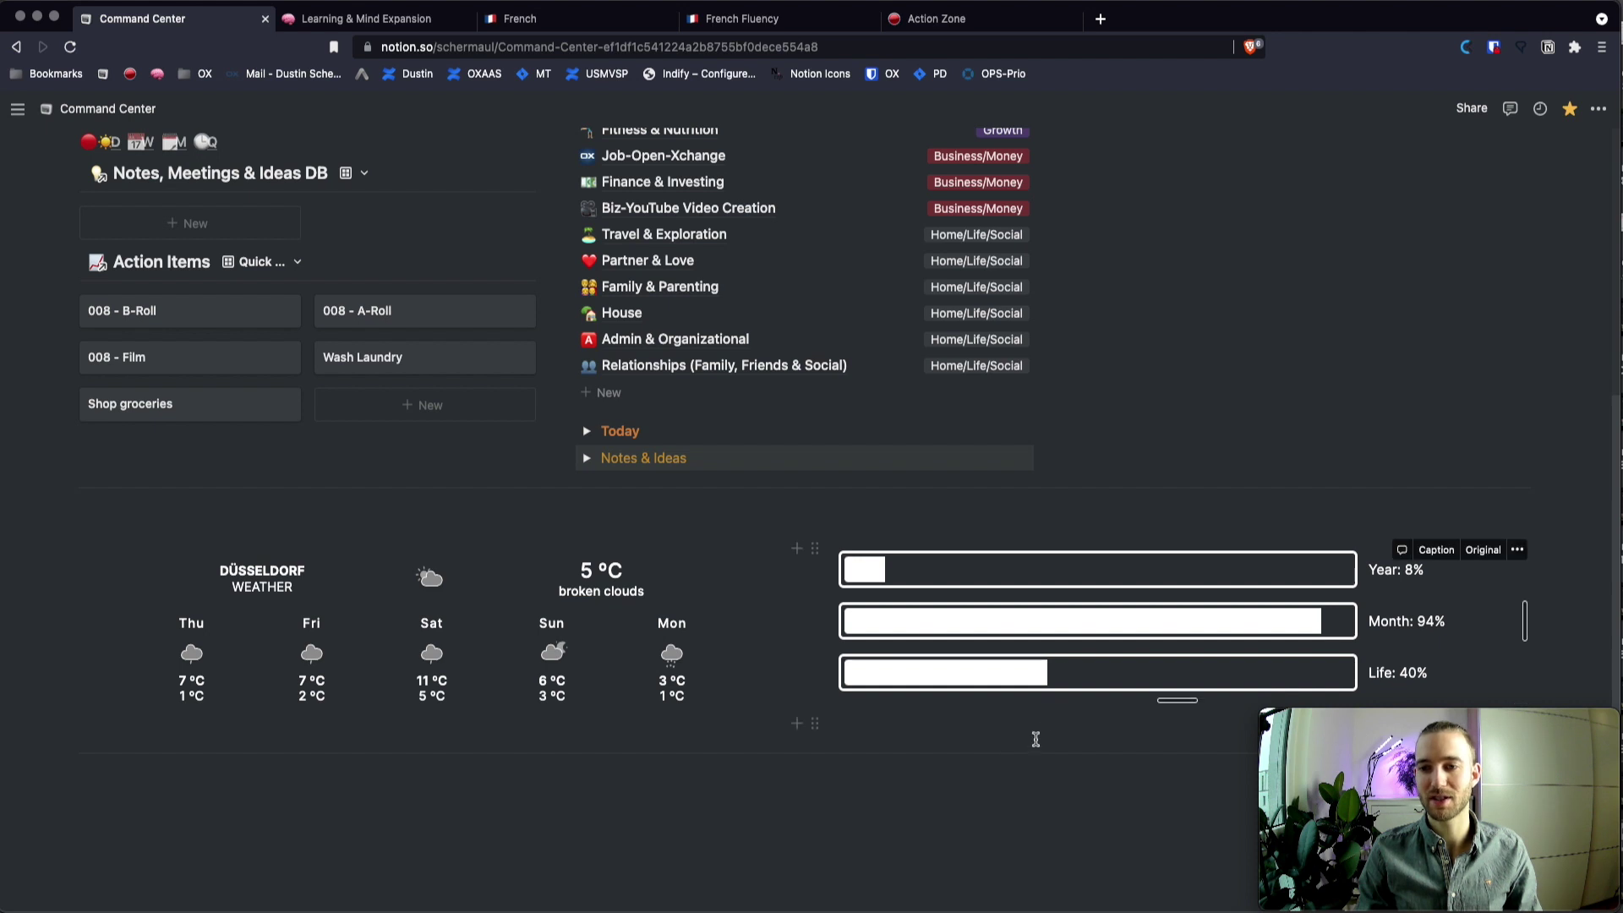
{"action": "scroll", "coordinate": [938, 757], "scroll_direction": "up", "scroll_amount": 6}
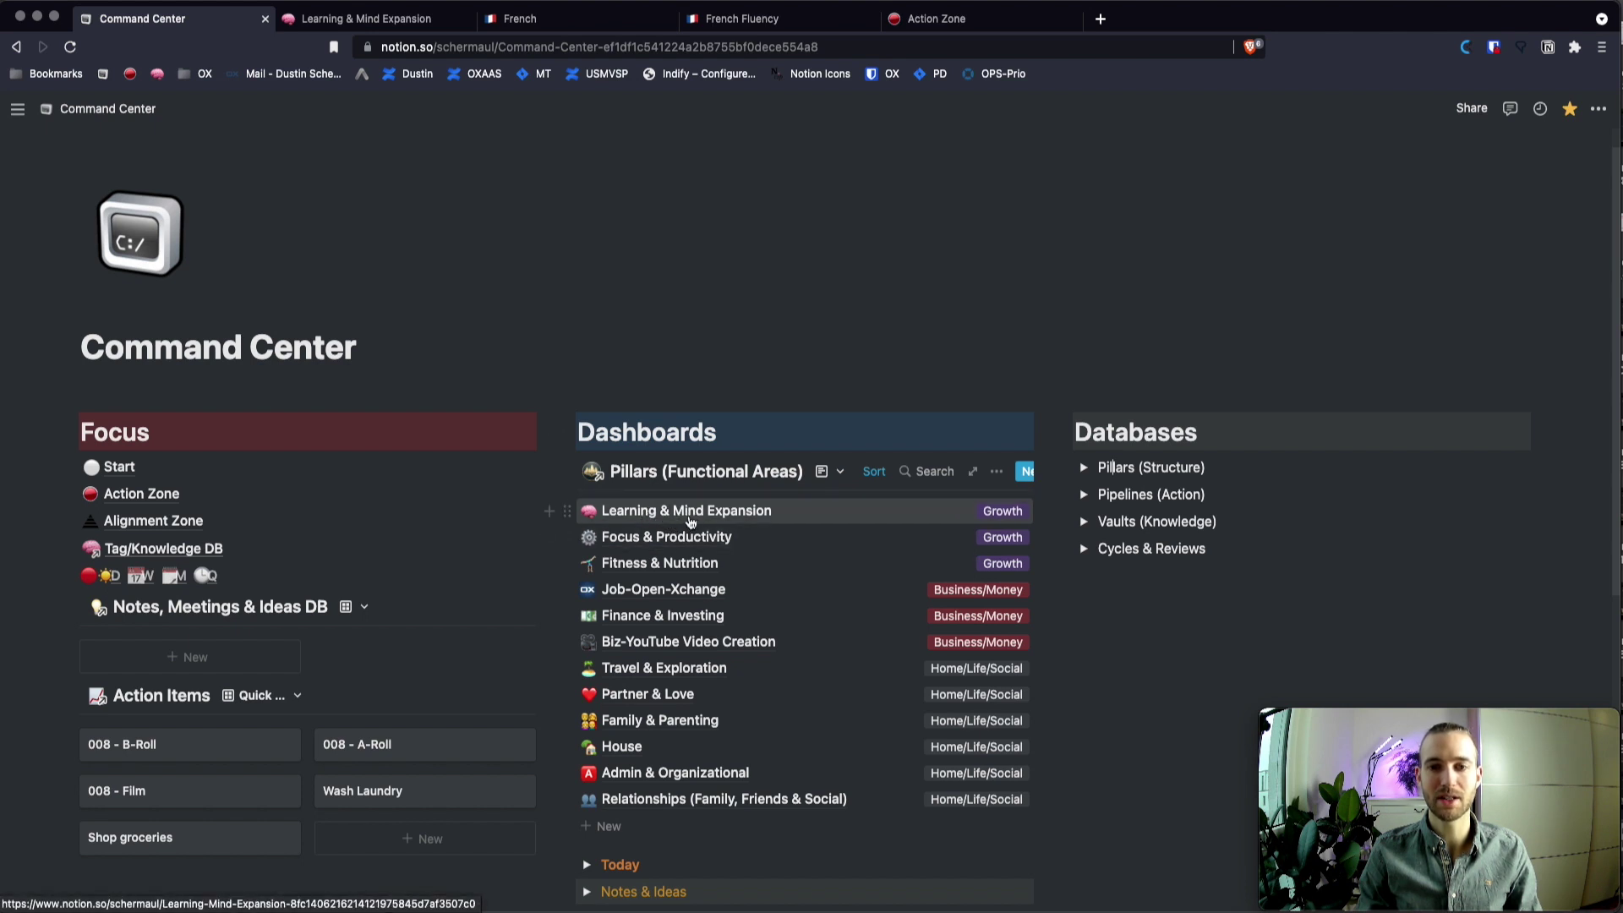
Open the Learning & Mind Expansion pillar page and scroll down to Knowledge Sources.
{"action": "left_click", "coordinate": [663, 512]}
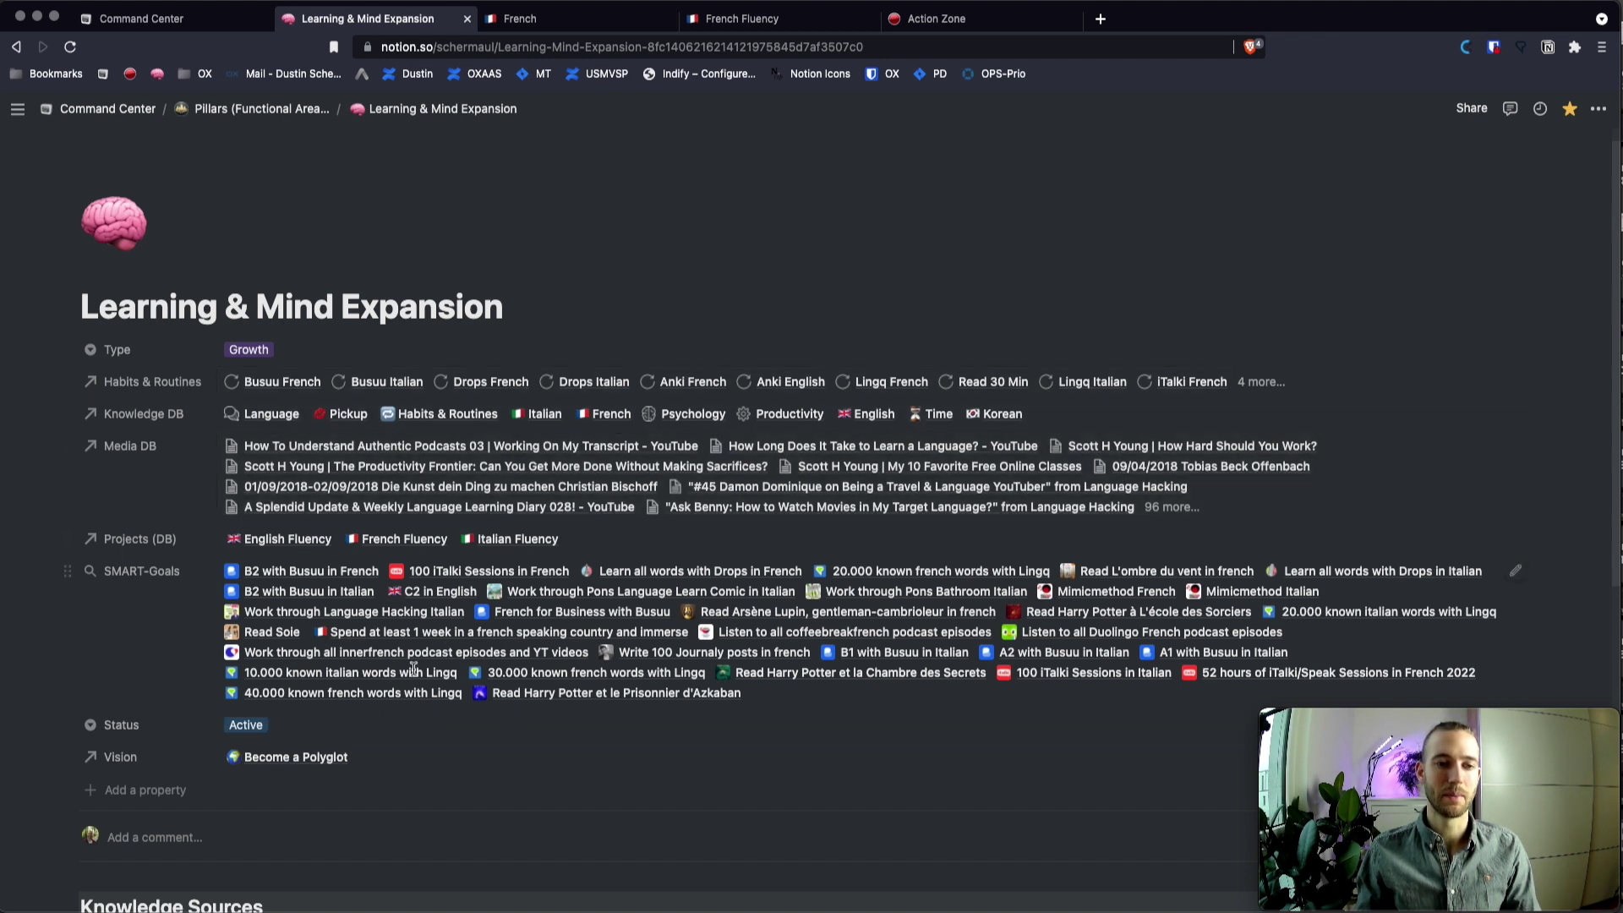
{"action": "scroll", "coordinate": [427, 596], "scroll_direction": "down", "scroll_amount": 7}
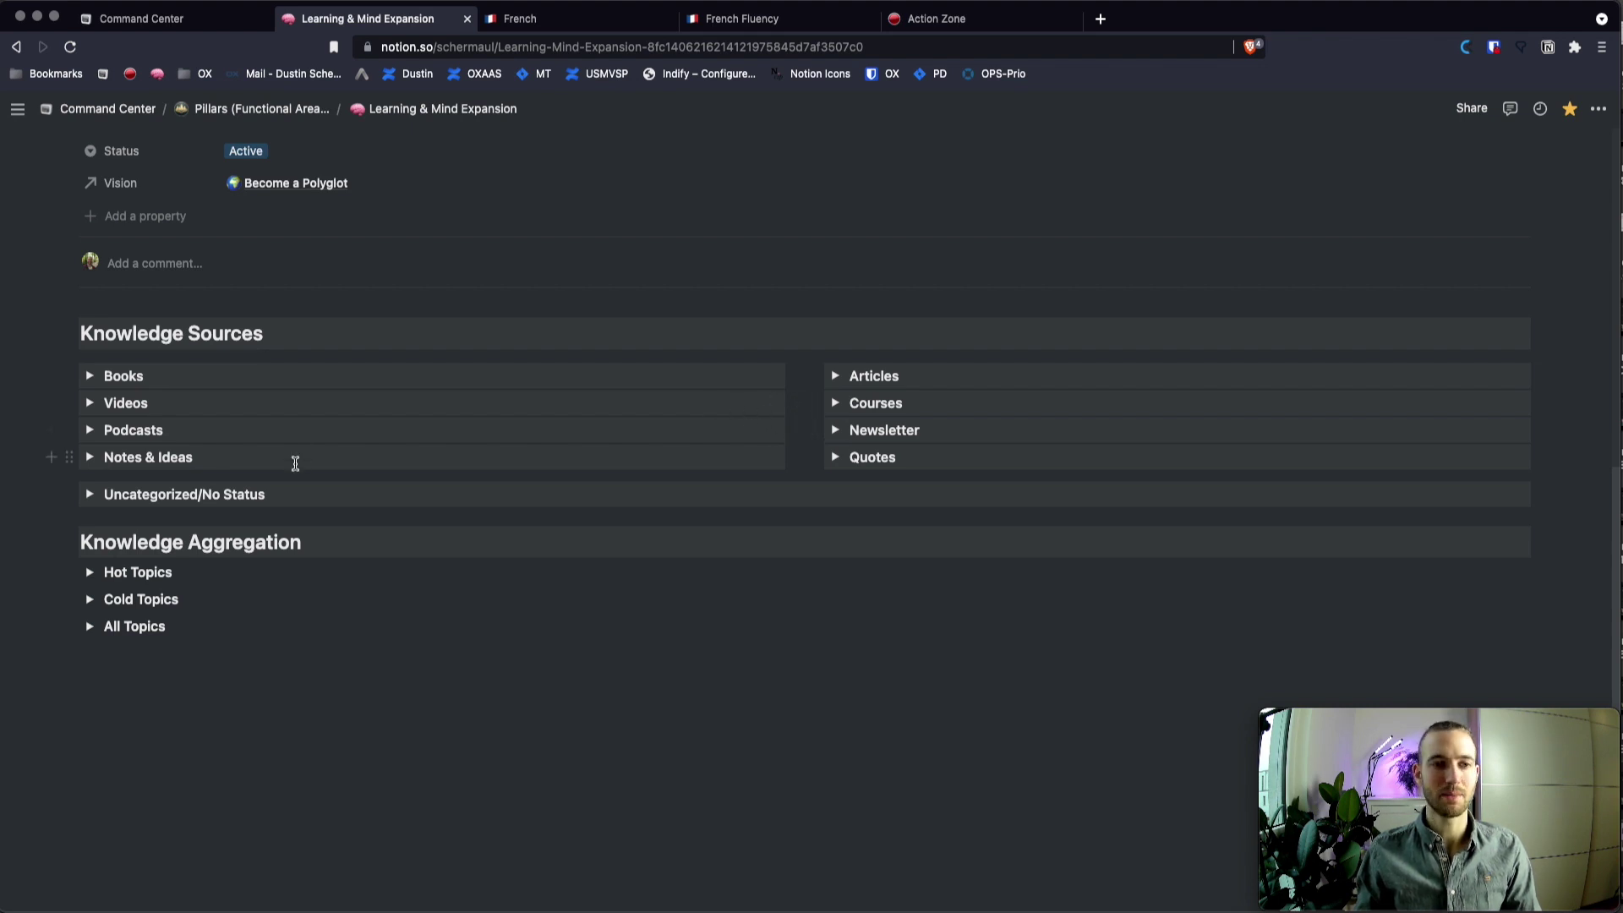
Expand and browse the Books gallery, then collapse all toggles with the shortcut.
{"action": "left_click", "coordinate": [92, 380]}
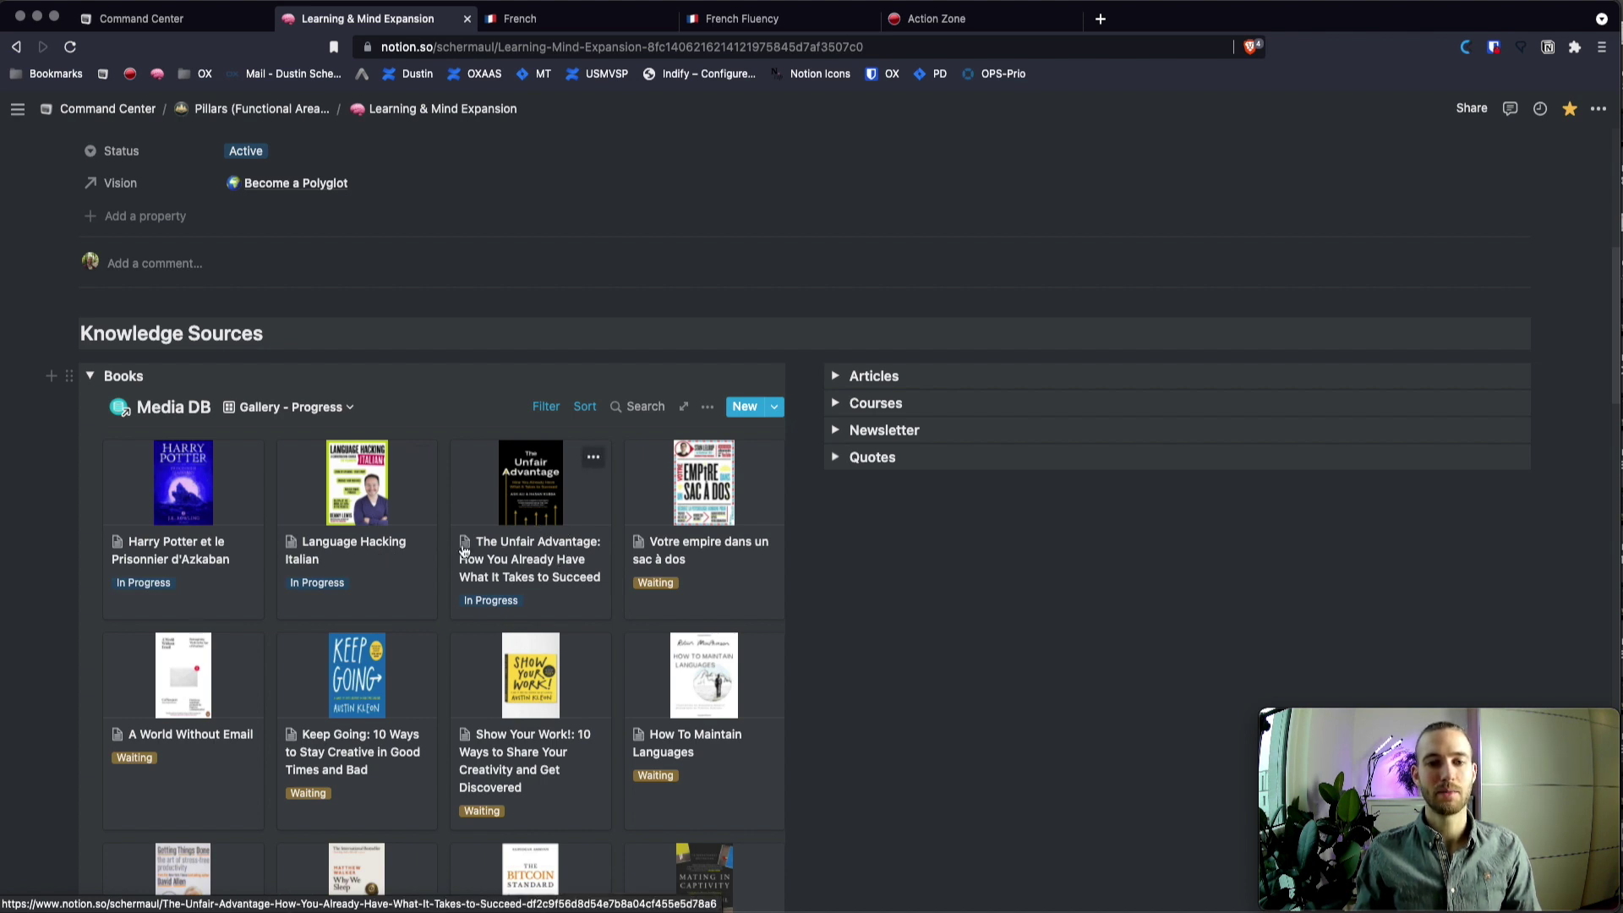
{"action": "scroll", "coordinate": [465, 549], "scroll_direction": "down", "scroll_amount": 3}
{"action": "scroll", "coordinate": [439, 554], "scroll_direction": "down", "scroll_amount": 8}
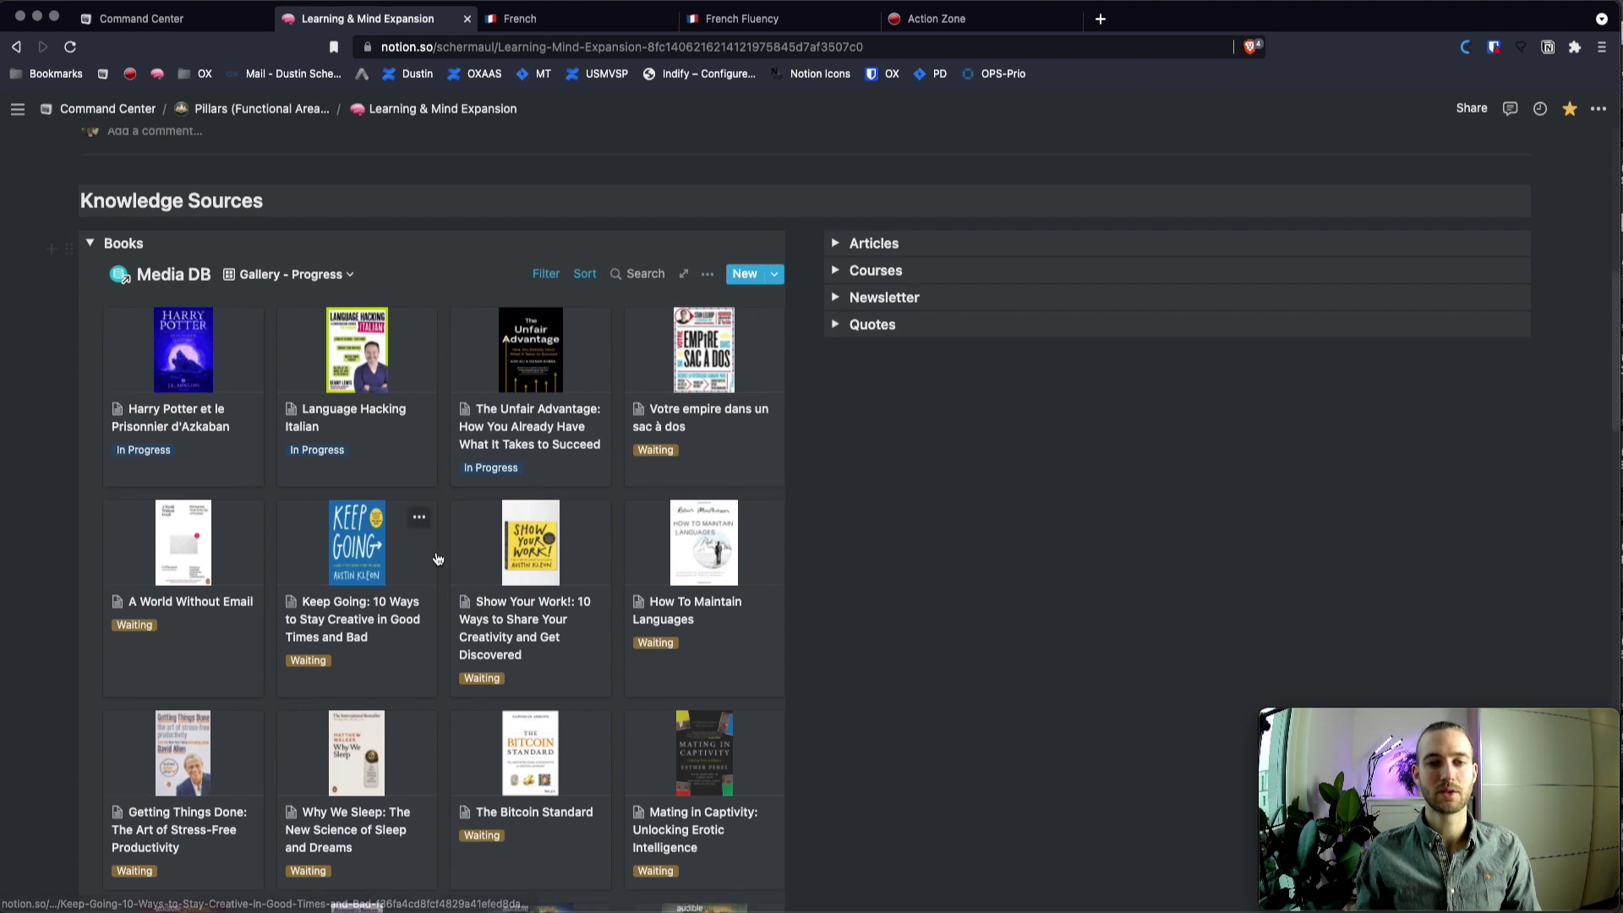
{"action": "scroll", "coordinate": [449, 587], "scroll_direction": "down", "scroll_amount": 5}
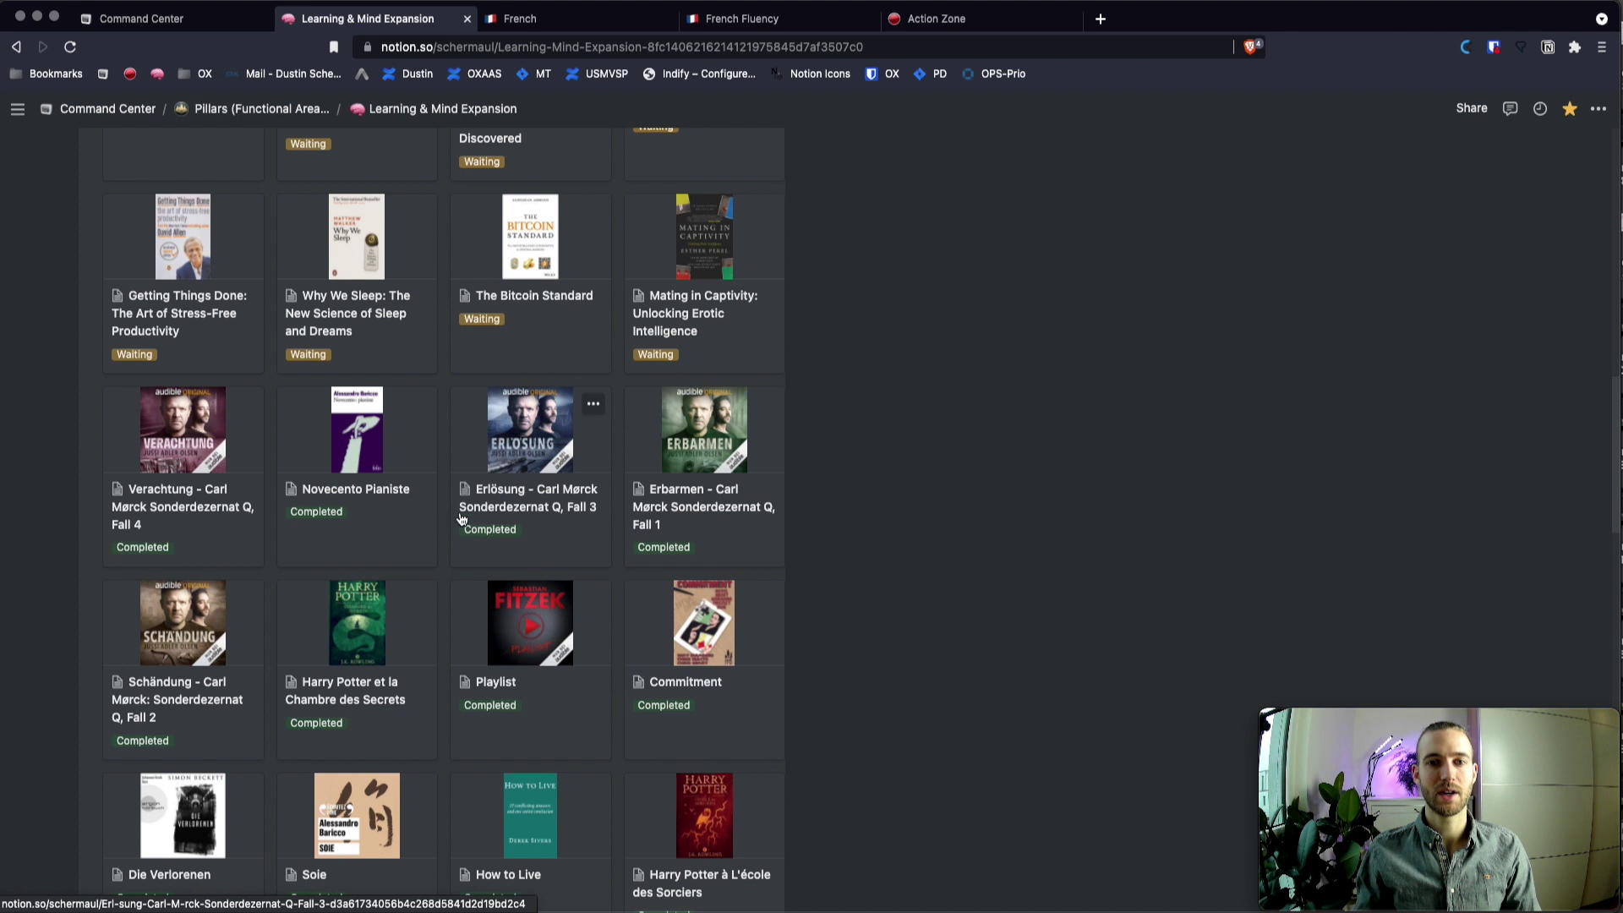
{"action": "key", "text": "super+alt+t"}
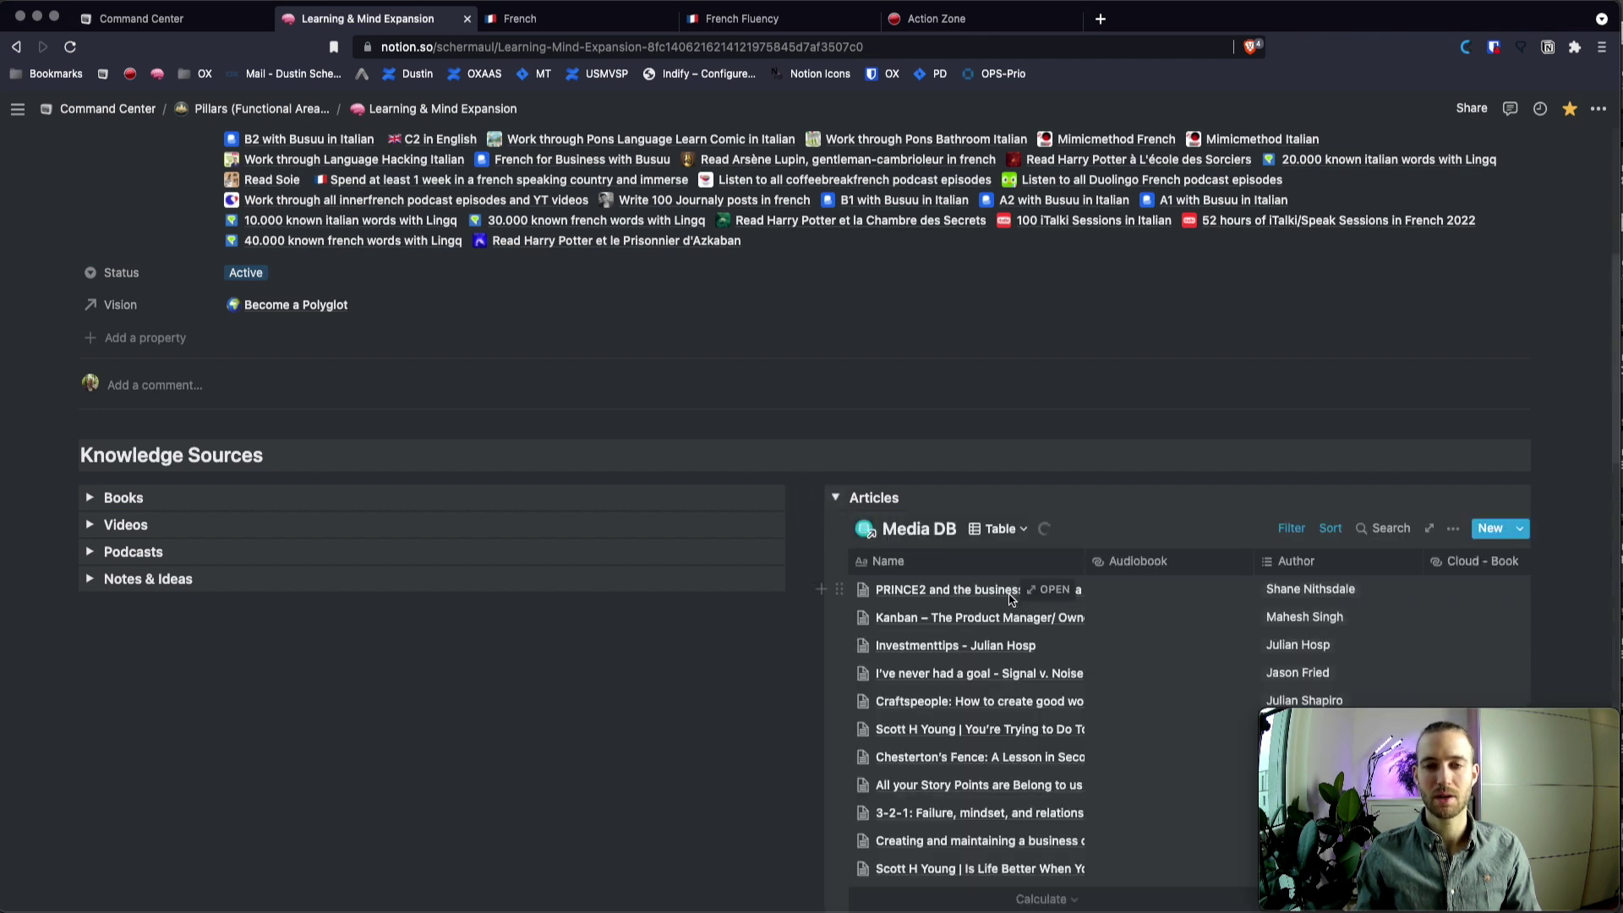
Collapse Articles, peek at the Videos table, then expand Uncategorized/No Status.
{"action": "scroll", "coordinate": [1076, 661], "scroll_direction": "down", "scroll_amount": 1}
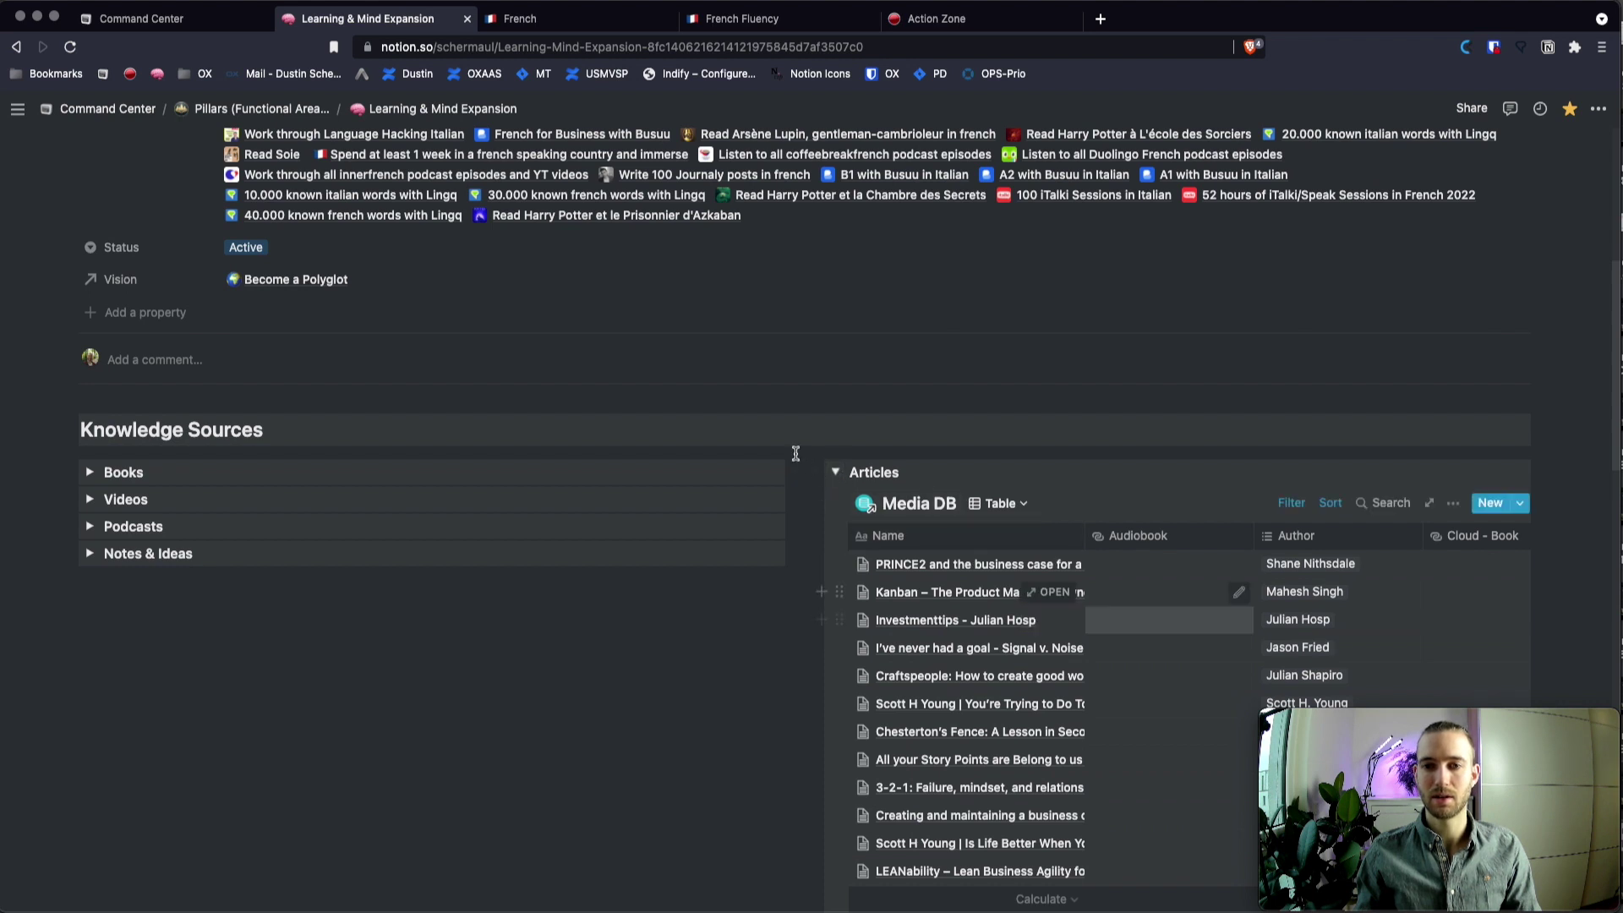
{"action": "left_click", "coordinate": [836, 472]}
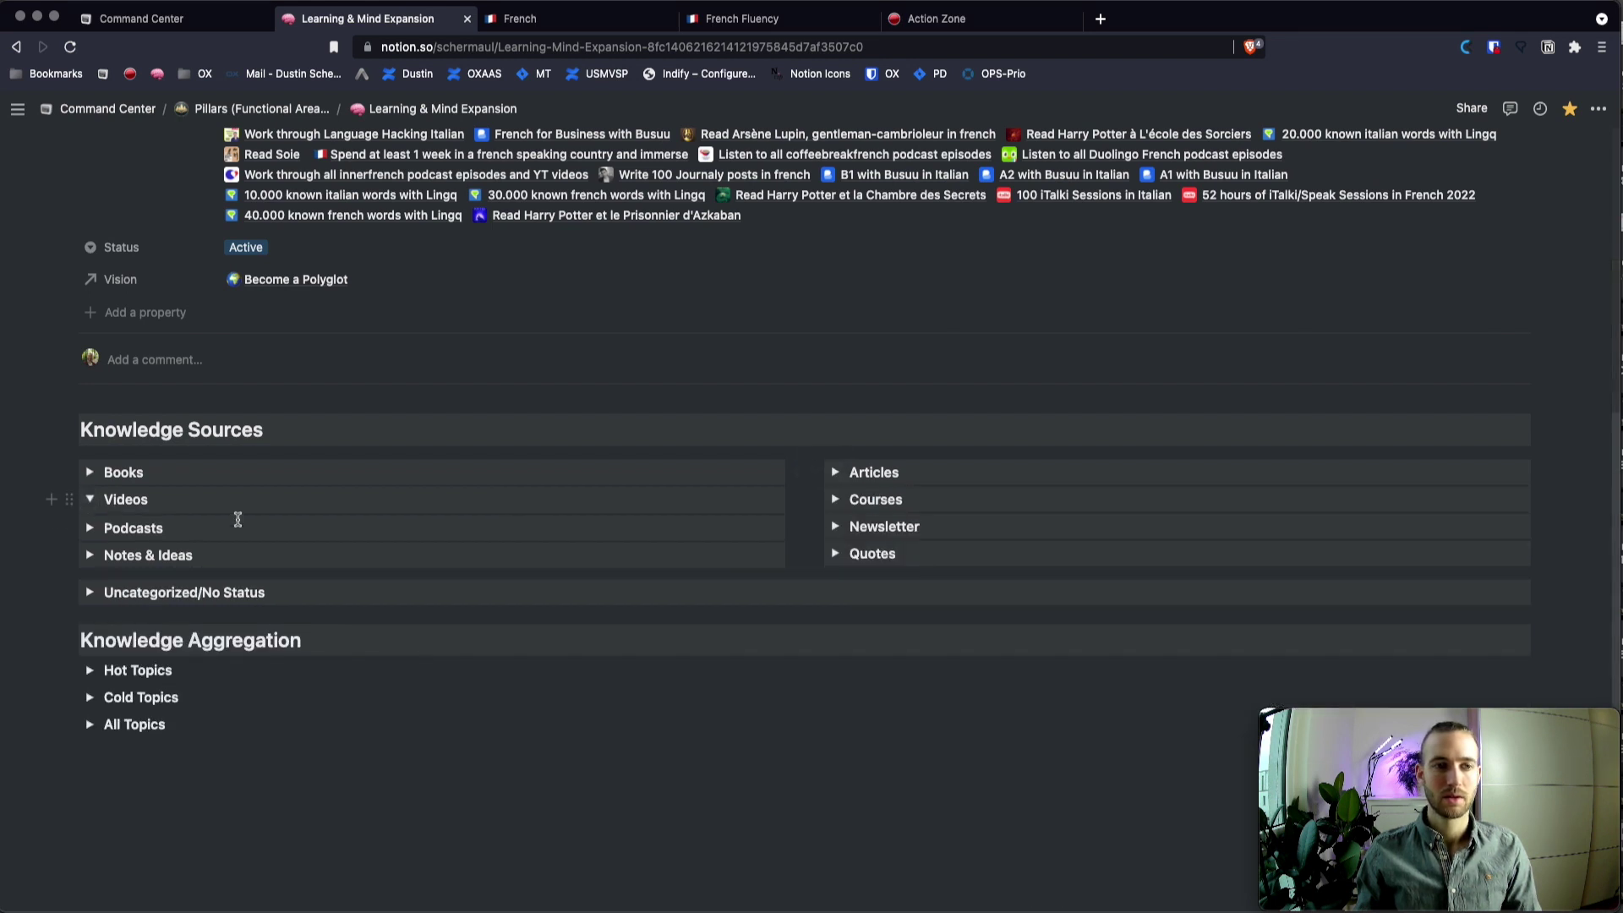
{"action": "left_click", "coordinate": [90, 499]}
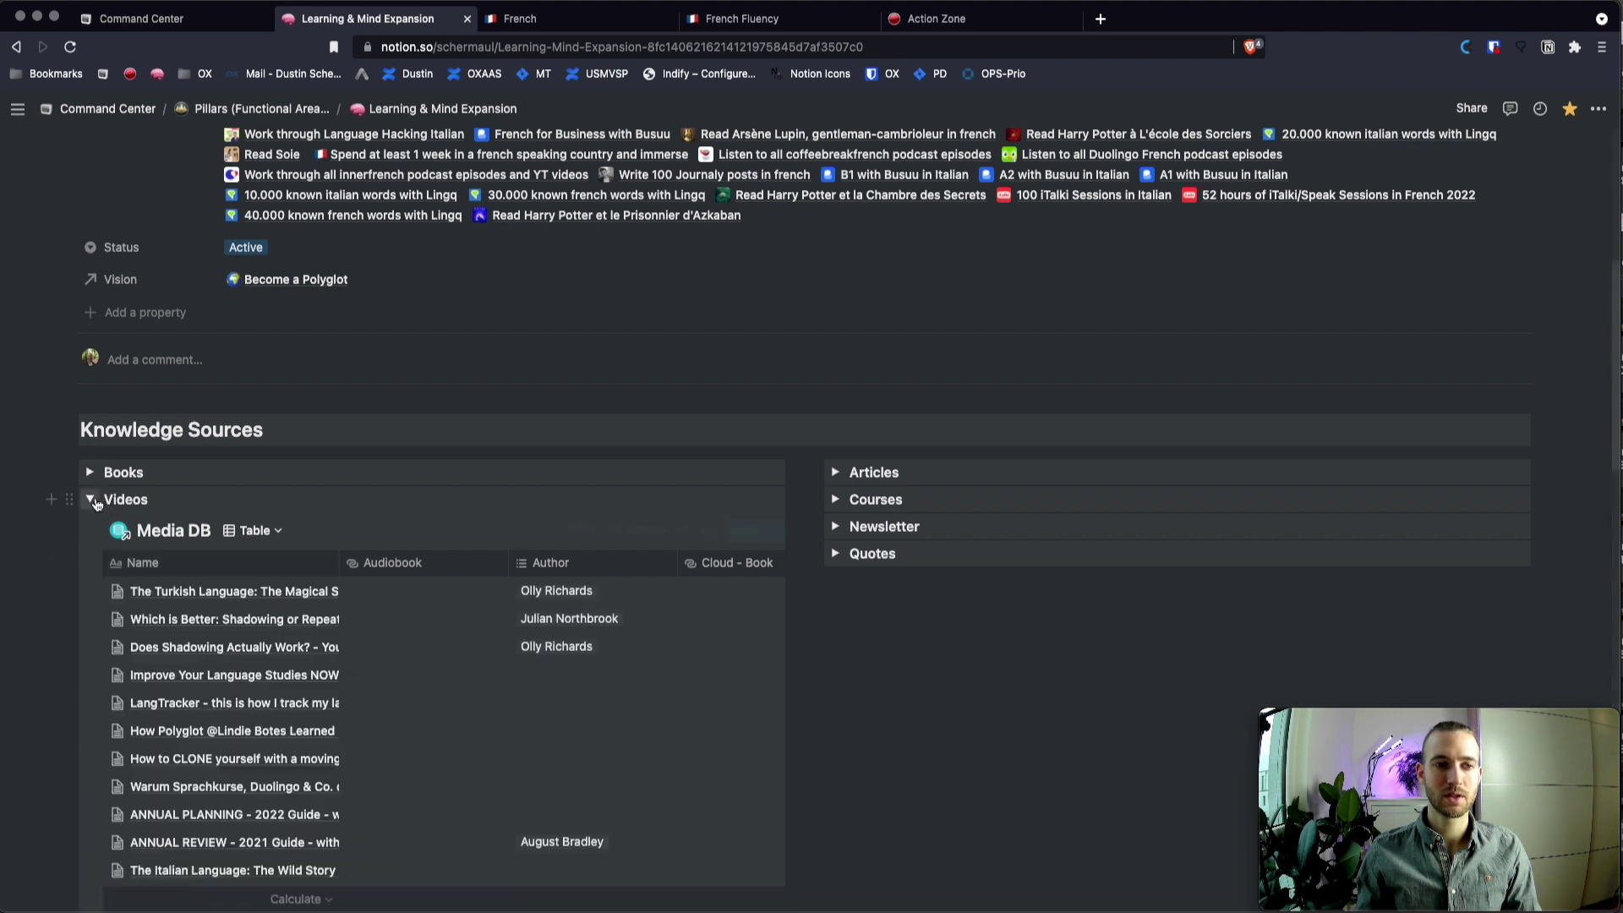
{"action": "left_click", "coordinate": [90, 499]}
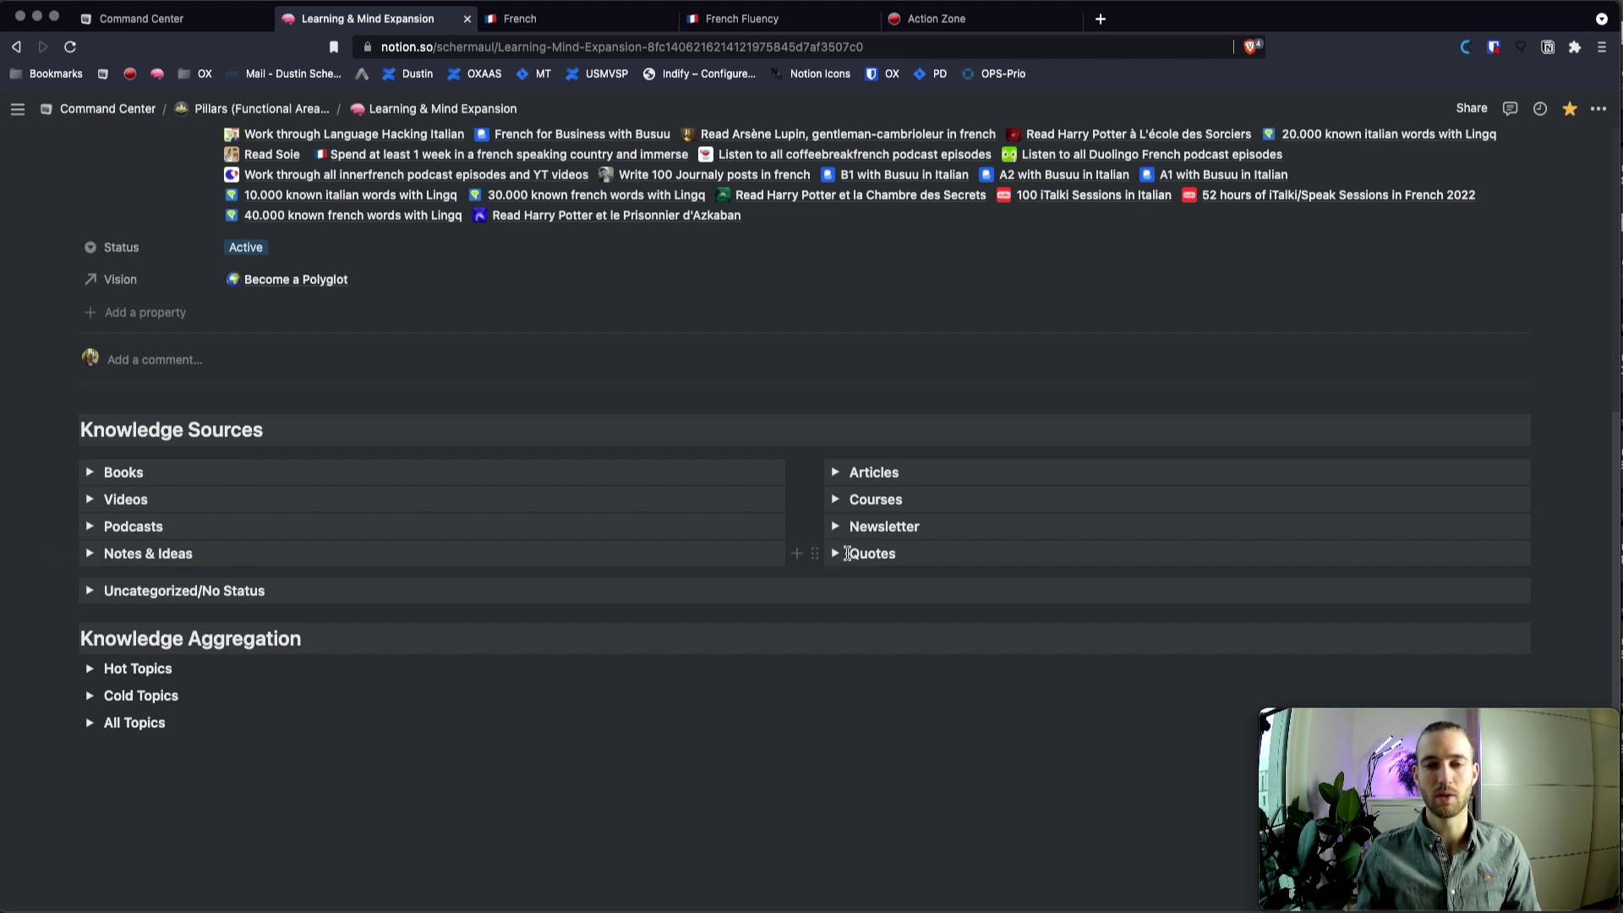
{"action": "left_click", "coordinate": [88, 590]}
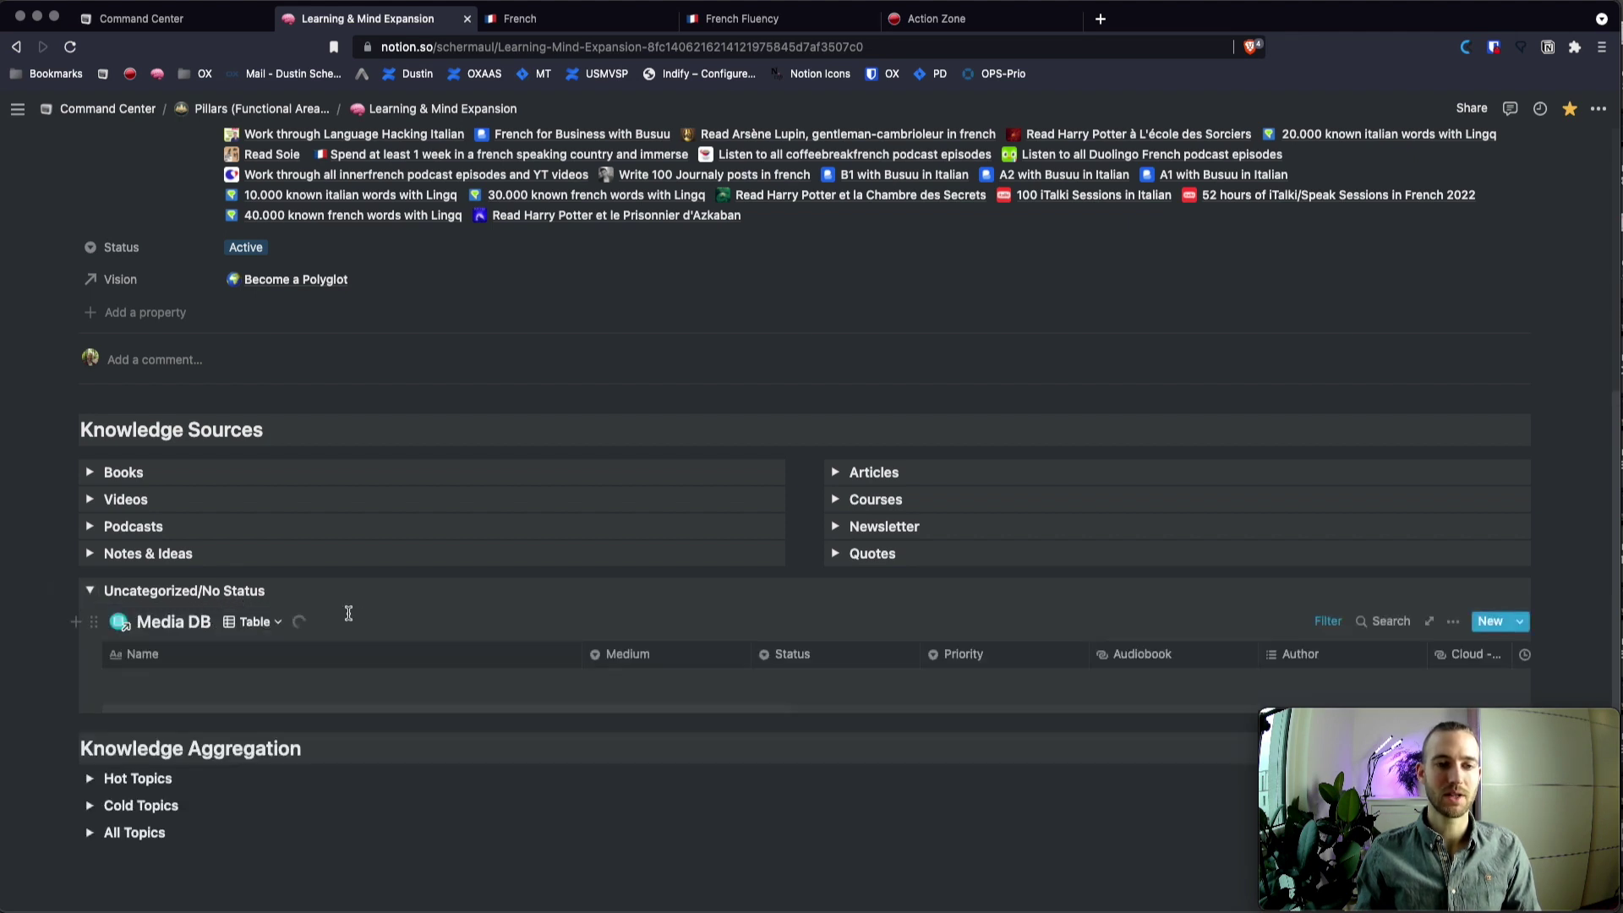
Open and dismiss the Notion Web Clipper, then collapse the Uncategorized/No Status list.
{"action": "left_click", "coordinate": [1548, 49]}
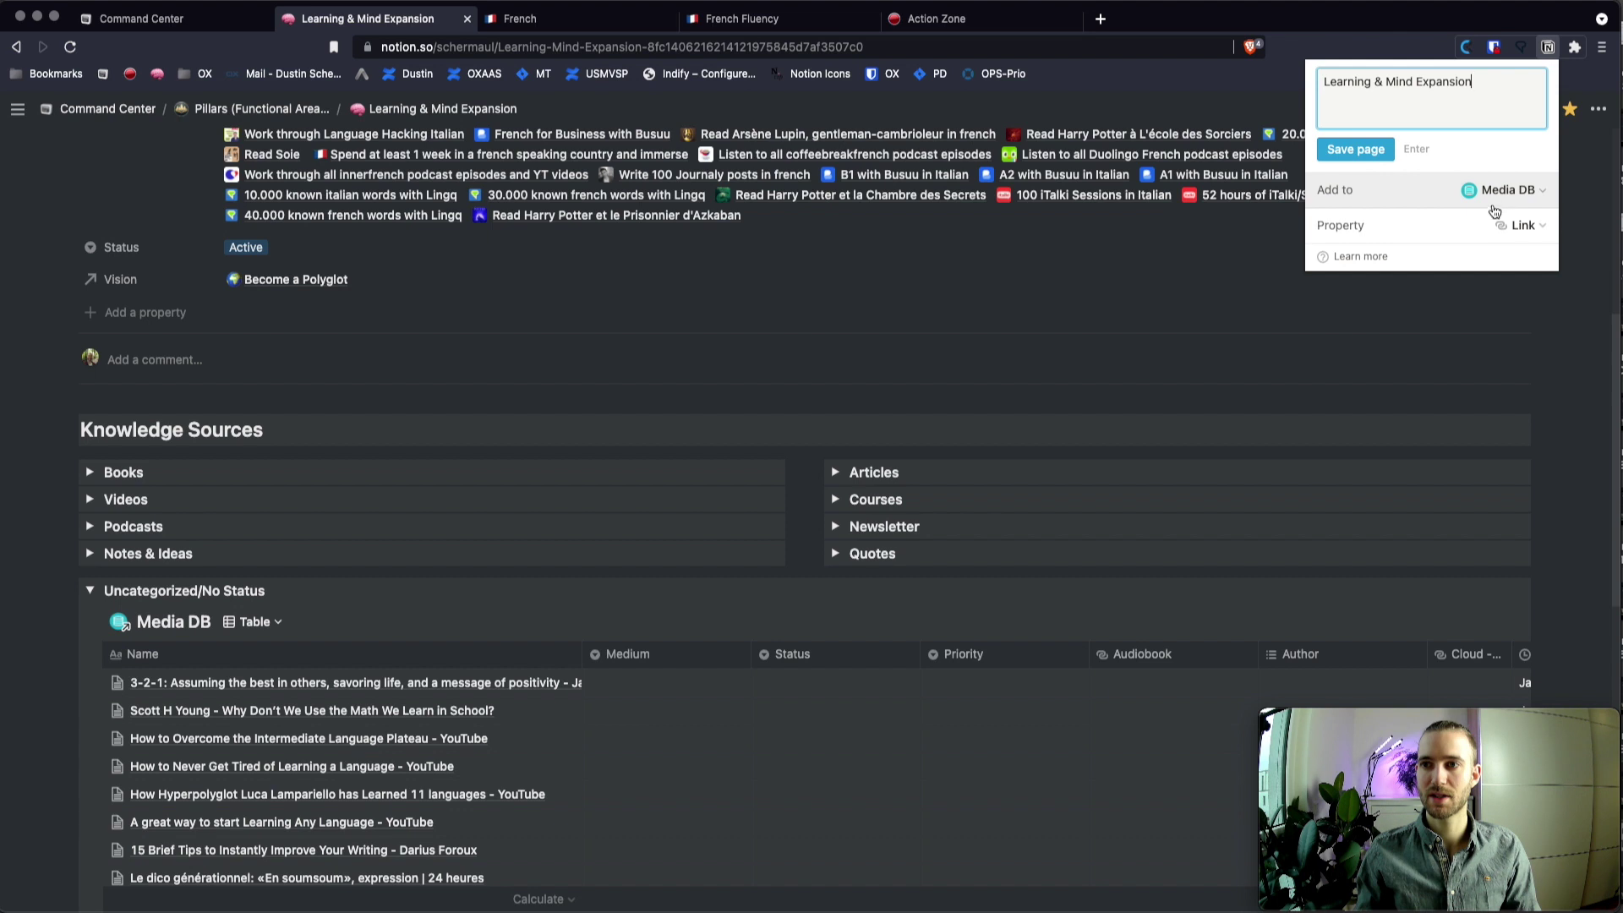
{"action": "left_click", "coordinate": [1548, 49]}
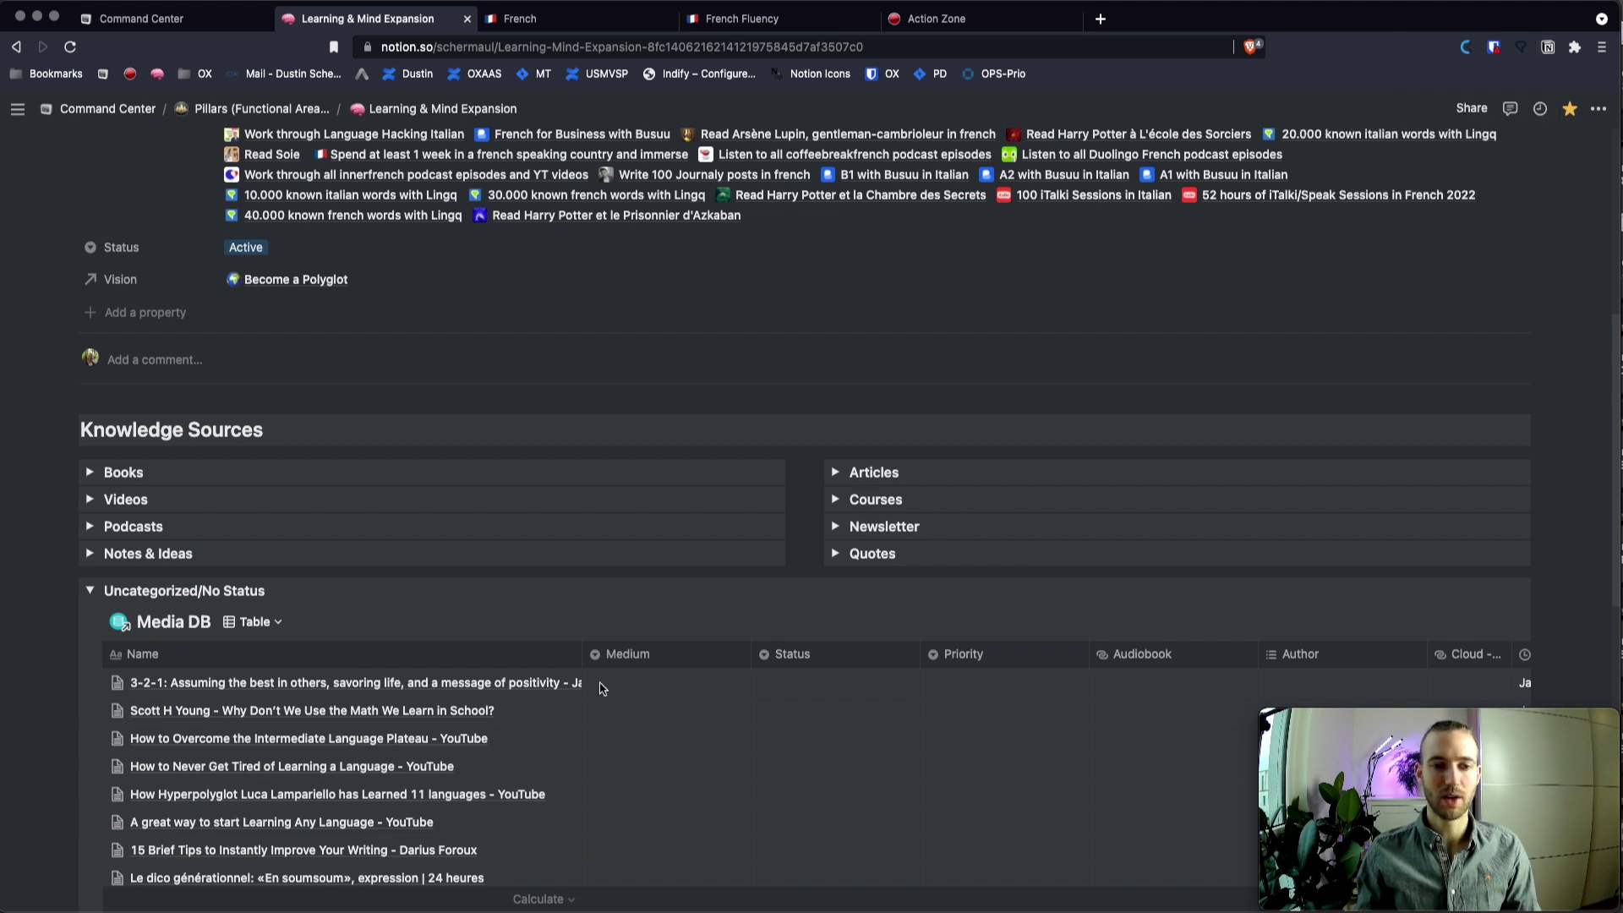
{"action": "scroll", "coordinate": [335, 725], "scroll_direction": "down", "scroll_amount": 2}
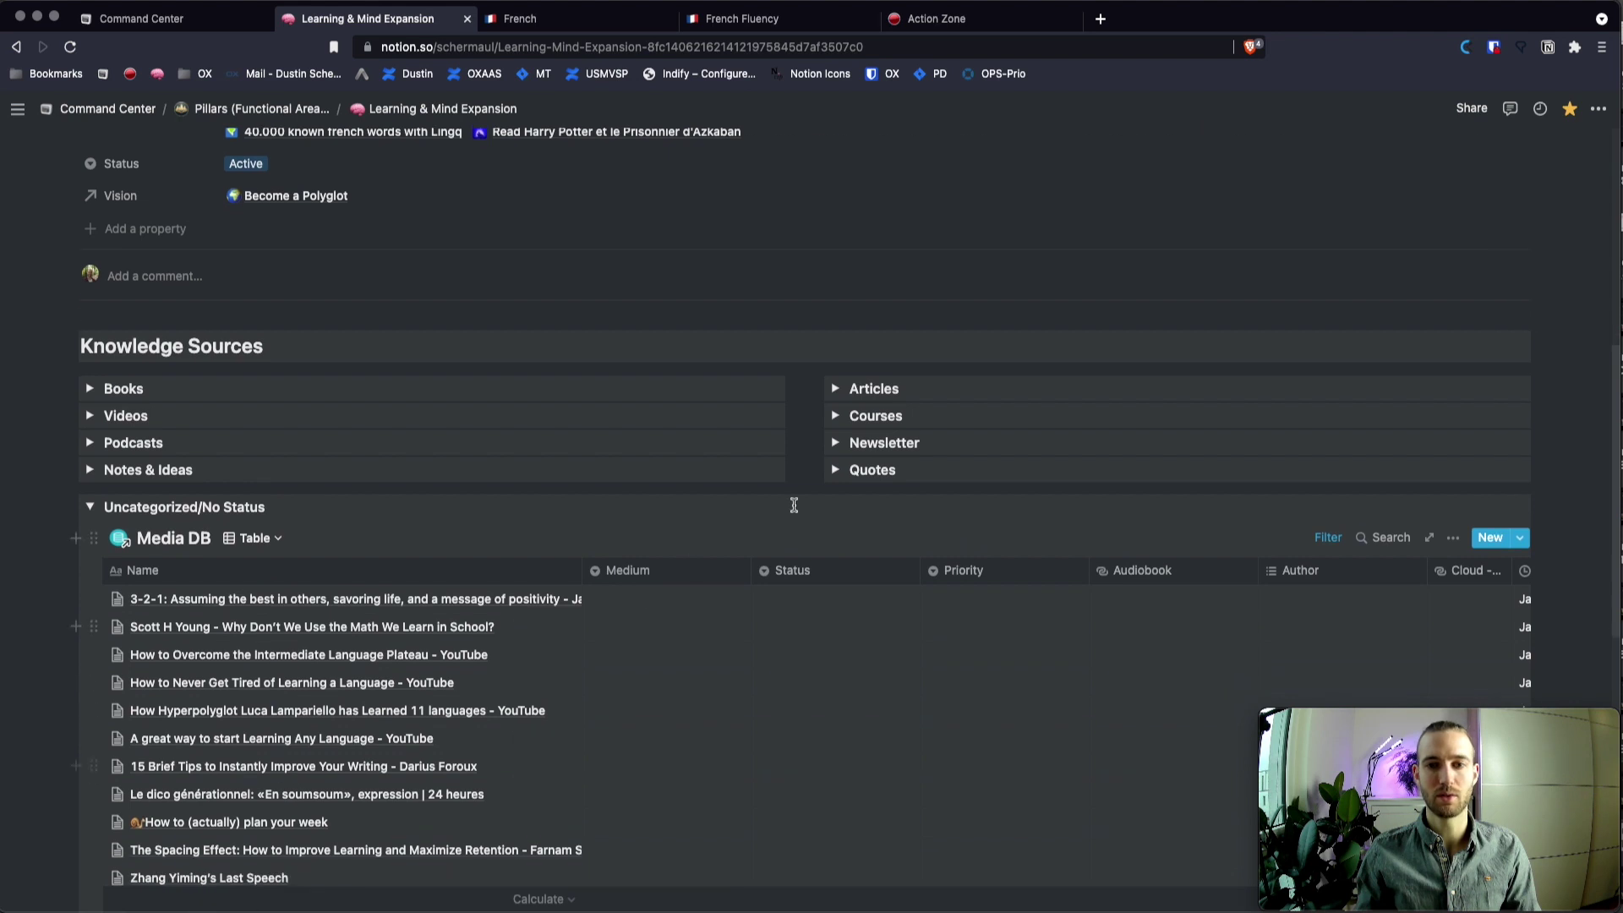
{"action": "scroll", "coordinate": [518, 664], "scroll_direction": "down", "scroll_amount": 1}
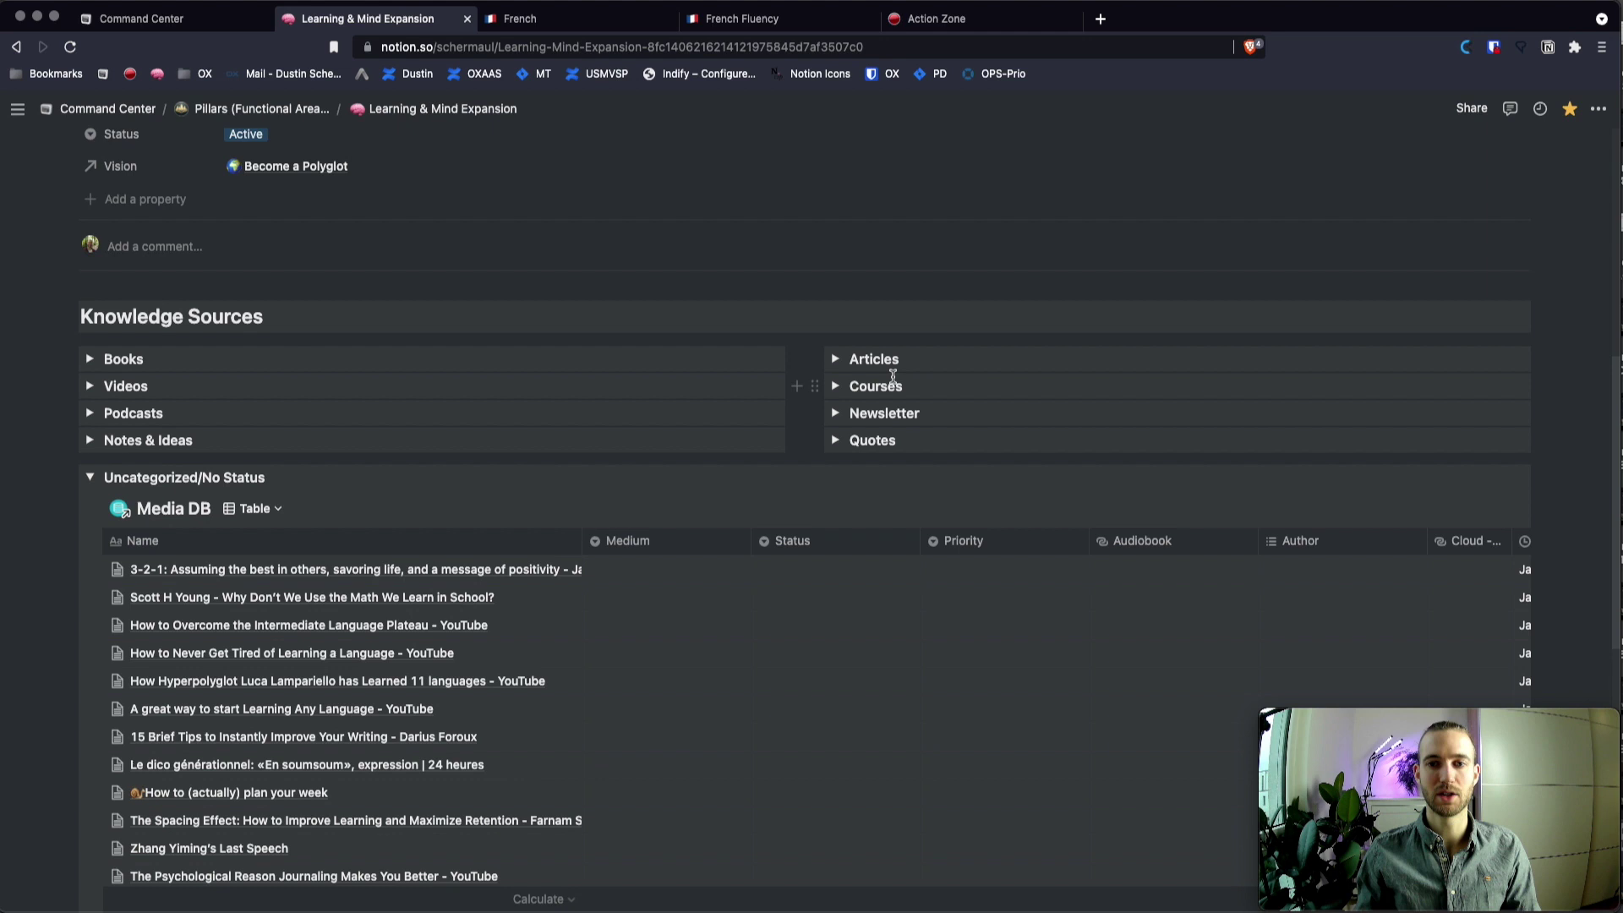
{"action": "left_click", "coordinate": [90, 478]}
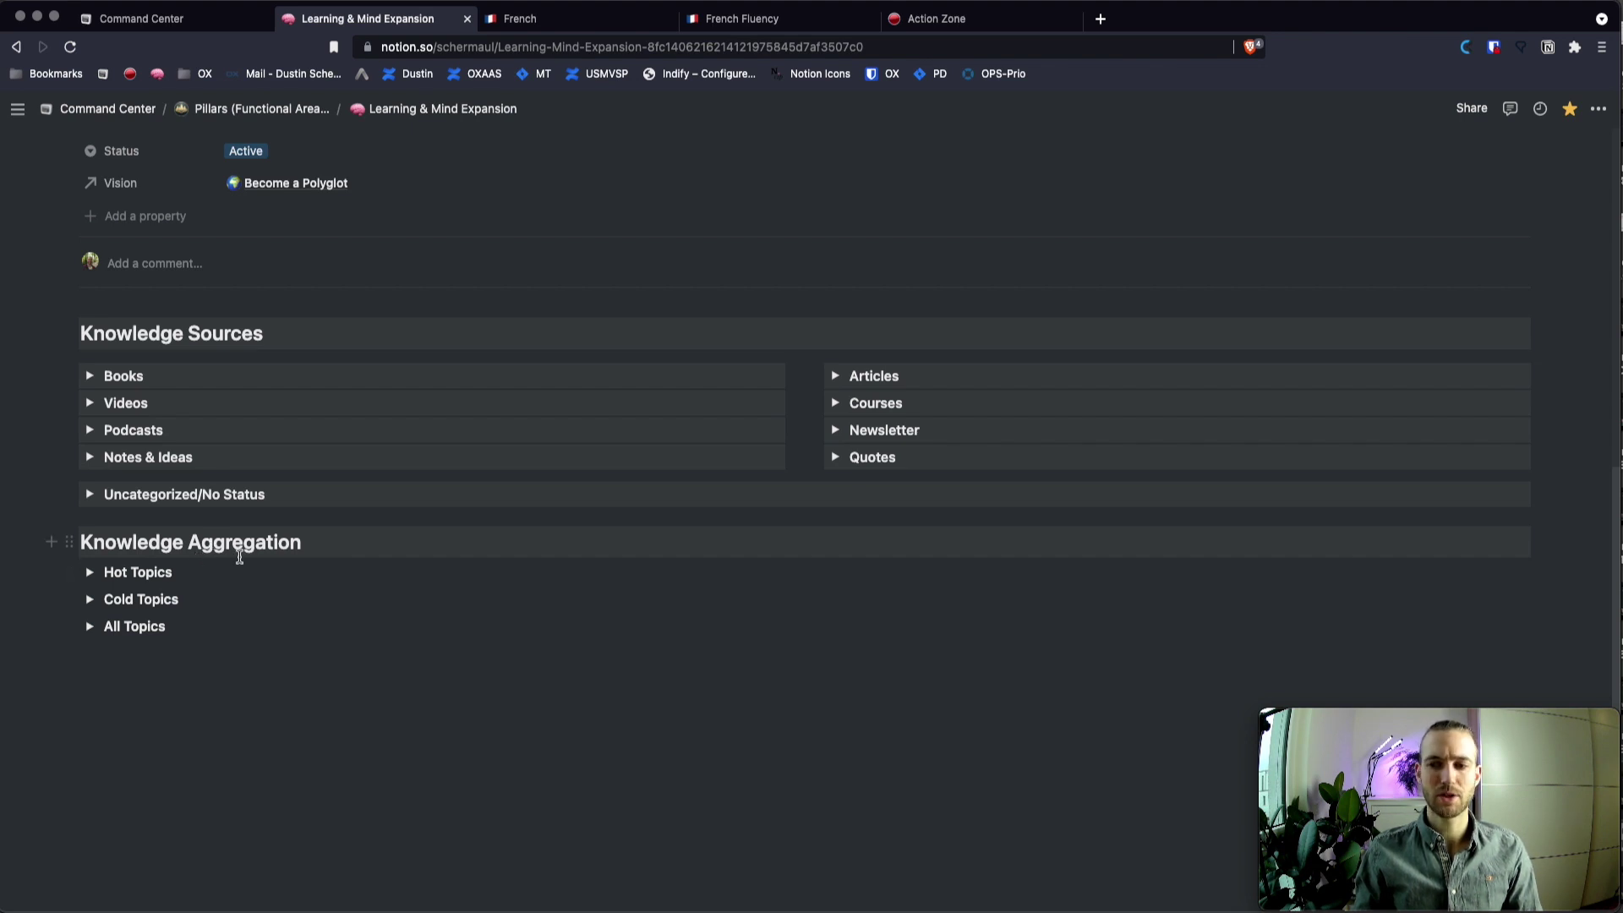
Expand All Topics and scroll through the Tag/Knowledge DB gallery from Apple to Hiking.
{"action": "left_click", "coordinate": [88, 628]}
{"action": "scroll", "coordinate": [363, 626], "scroll_direction": "down", "scroll_amount": 2}
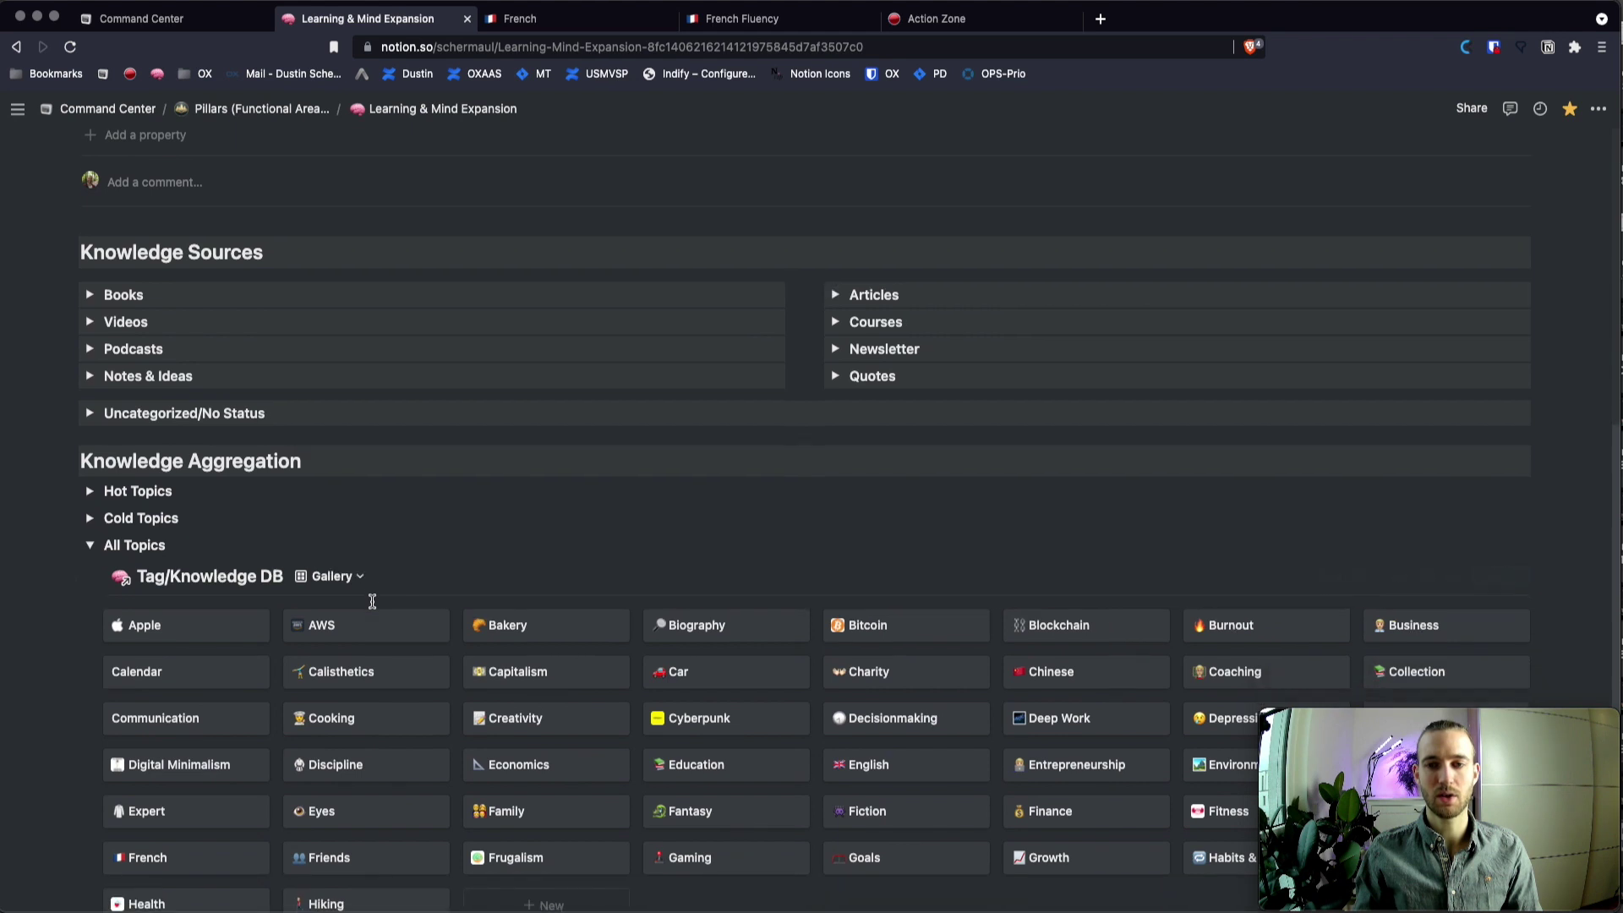
{"action": "scroll", "coordinate": [372, 601], "scroll_direction": "down", "scroll_amount": 3}
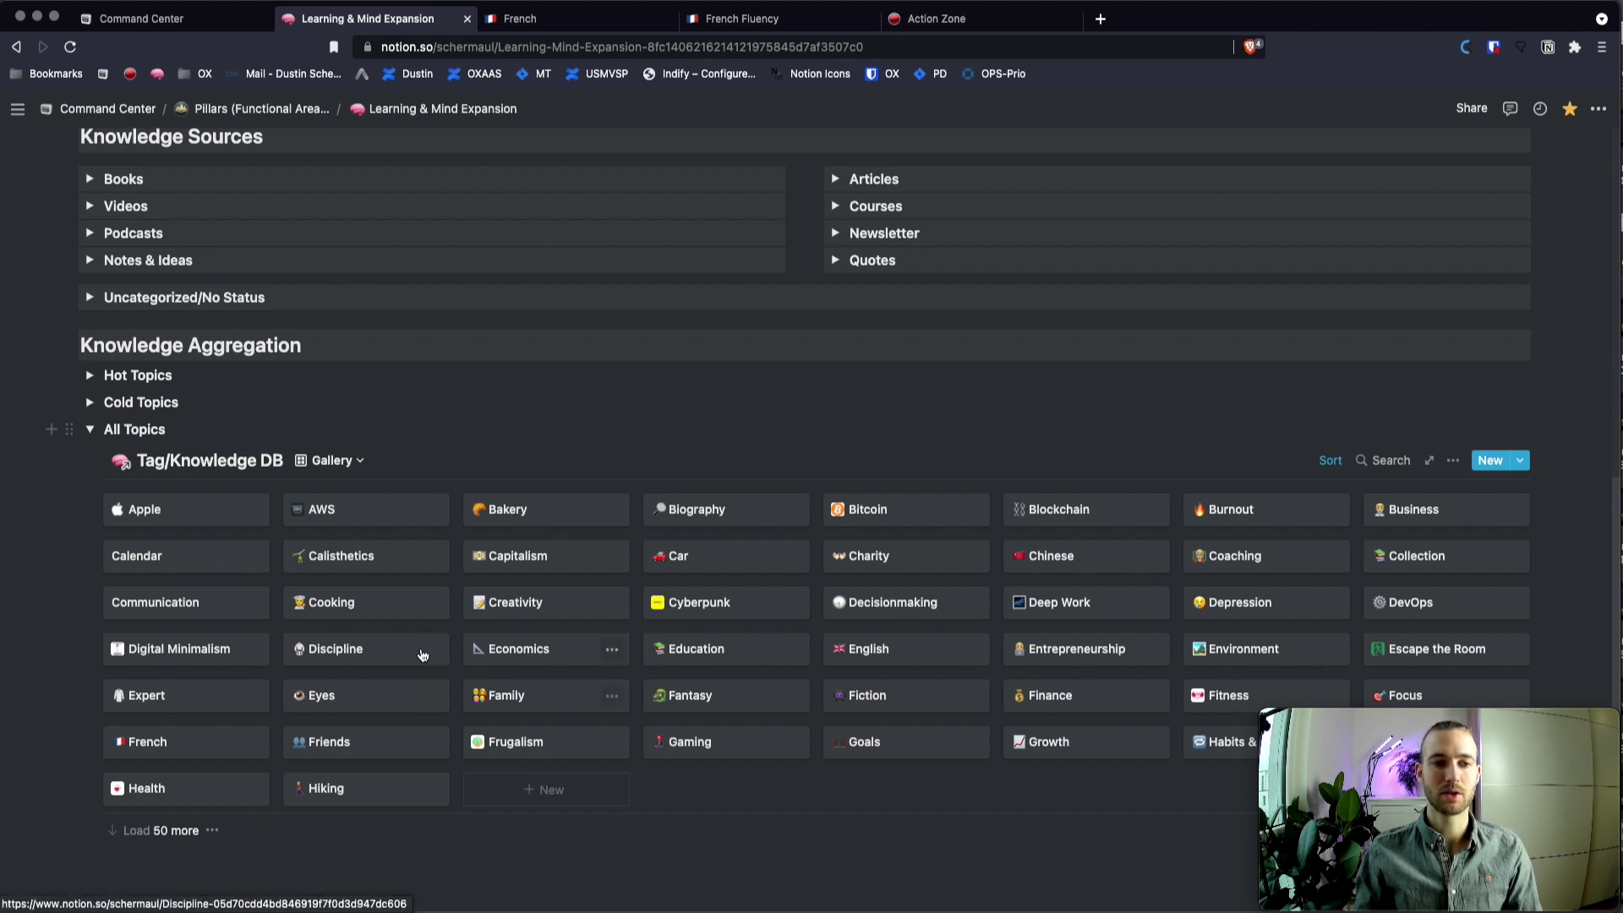
Swap the All Topics gallery for Hot Topics and open the French topic page.
{"action": "scroll", "coordinate": [381, 617], "scroll_direction": "up", "scroll_amount": 1}
{"action": "left_click", "coordinate": [93, 434]}
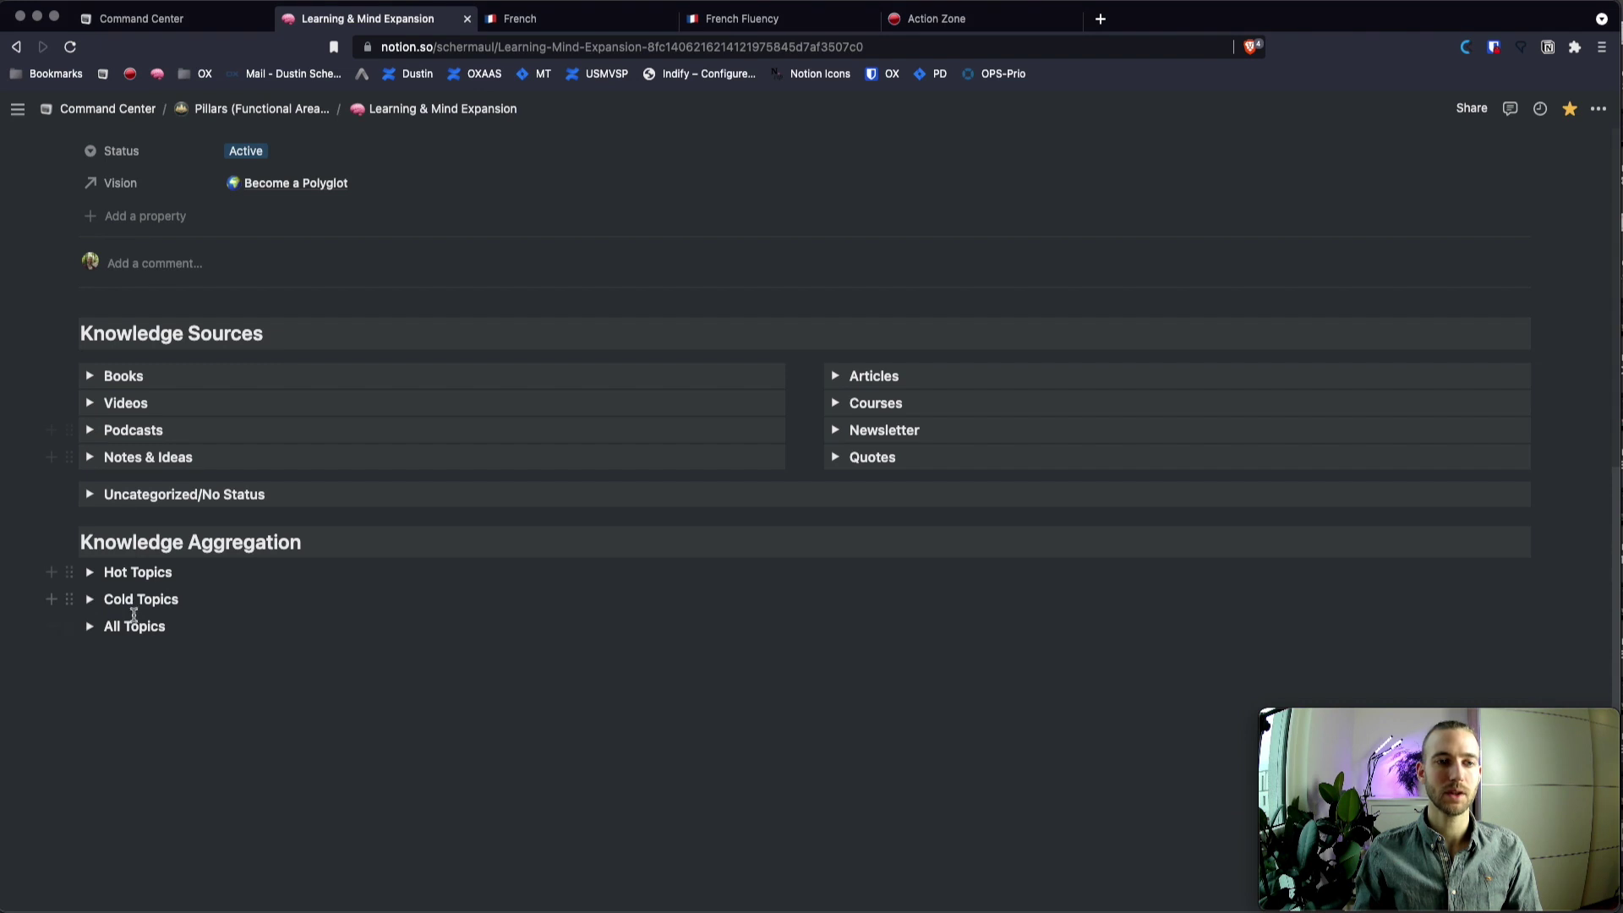
{"action": "left_click", "coordinate": [89, 570]}
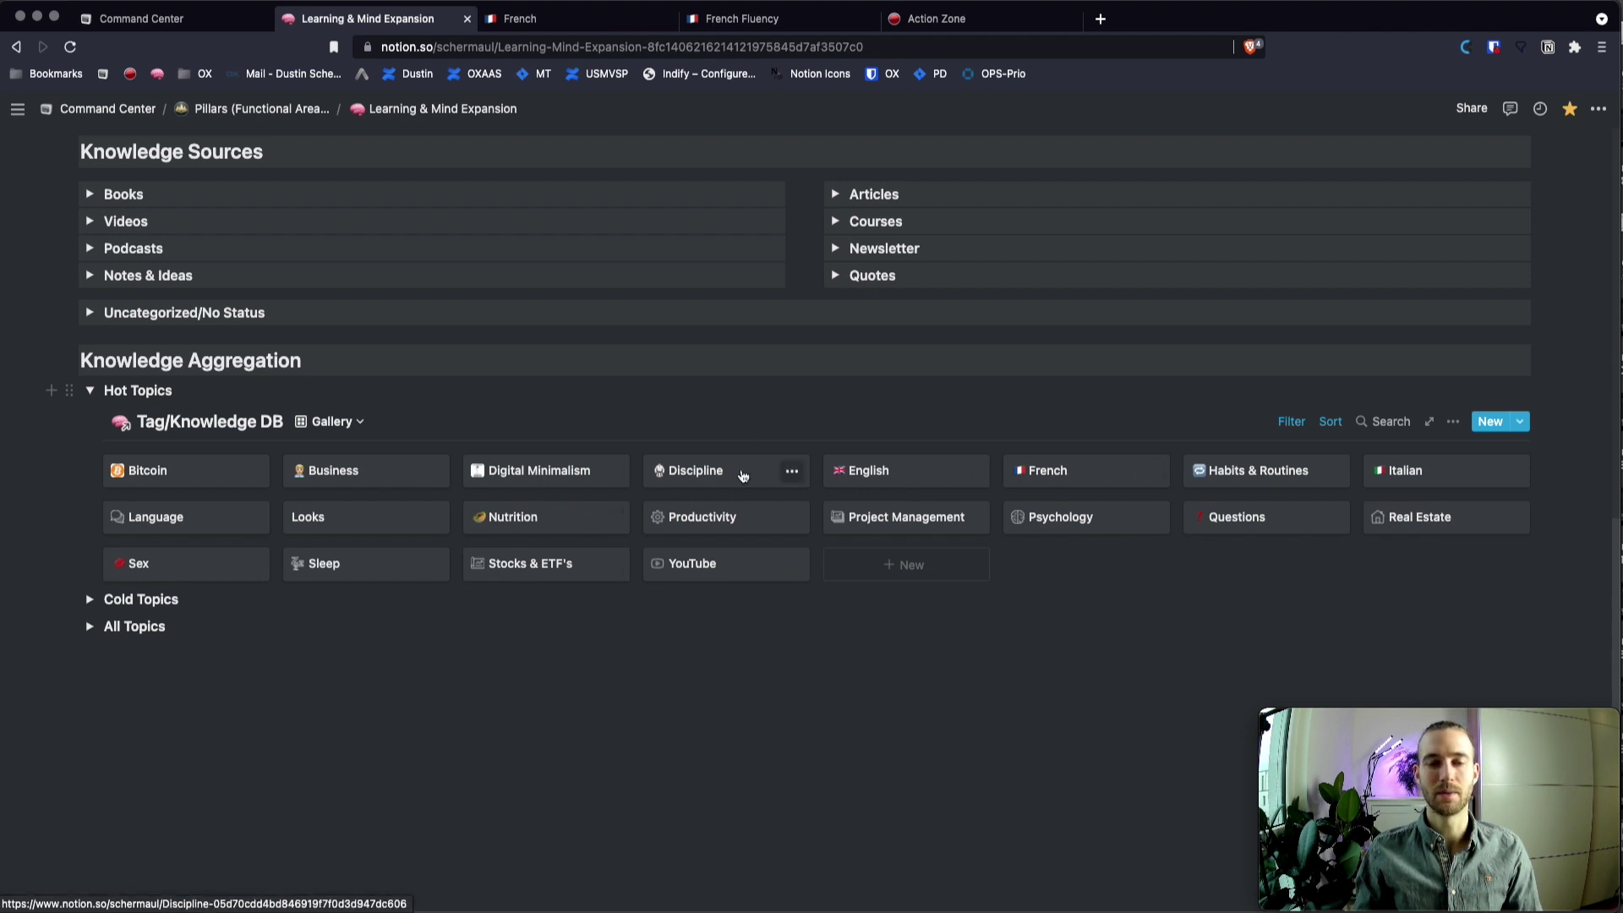
{"action": "scroll", "coordinate": [1069, 651], "scroll_direction": "up", "scroll_amount": 2}
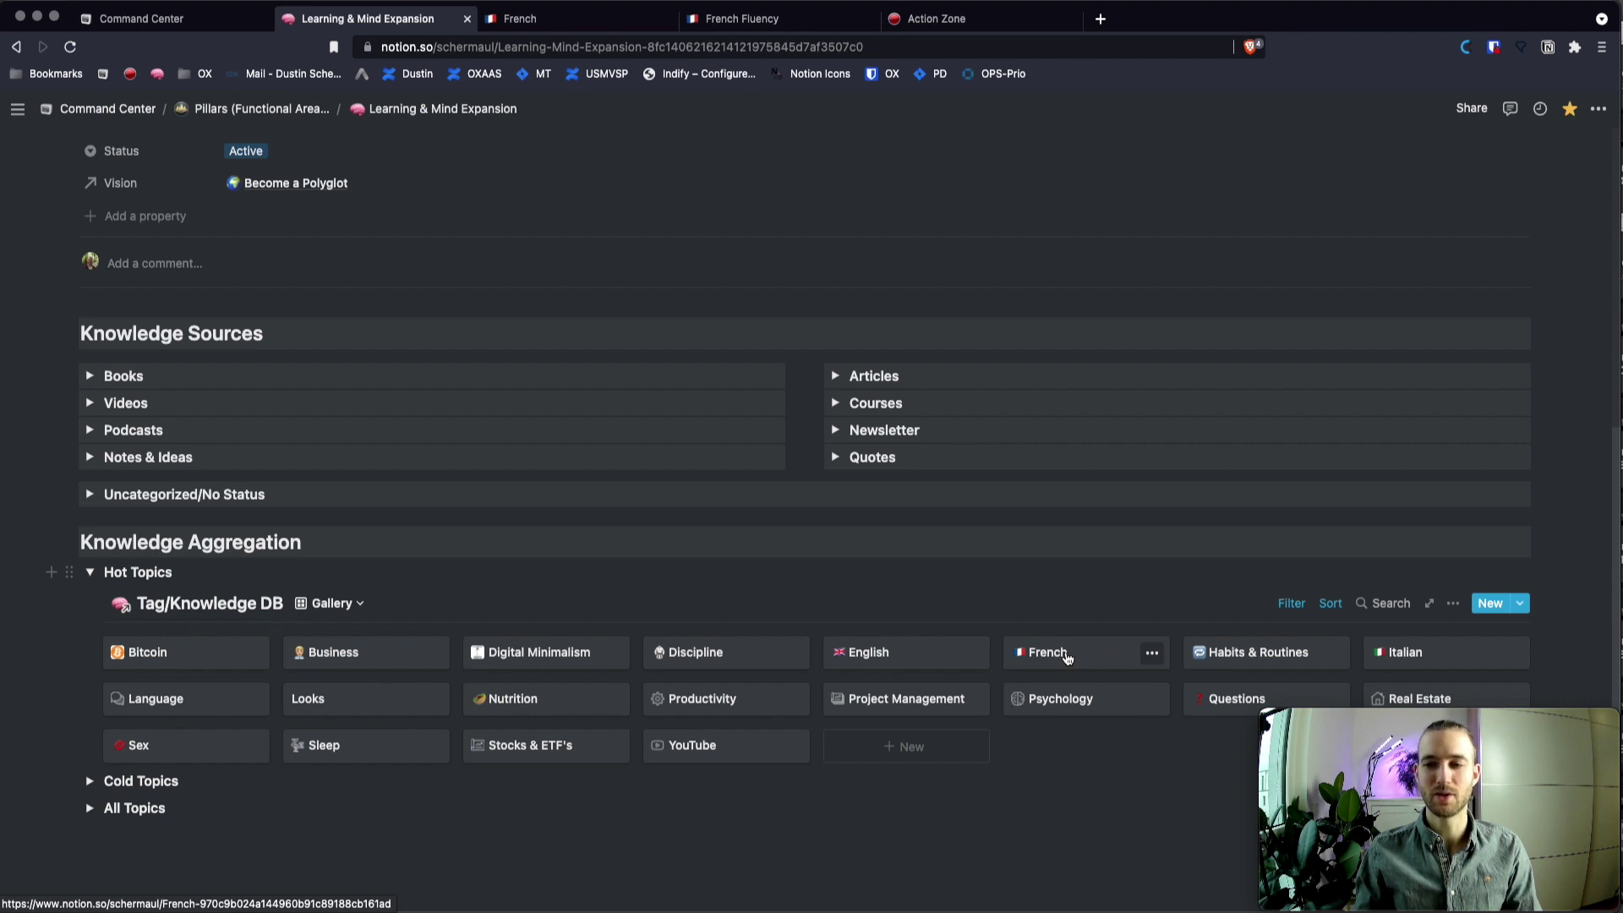
{"action": "left_click", "coordinate": [563, 22]}
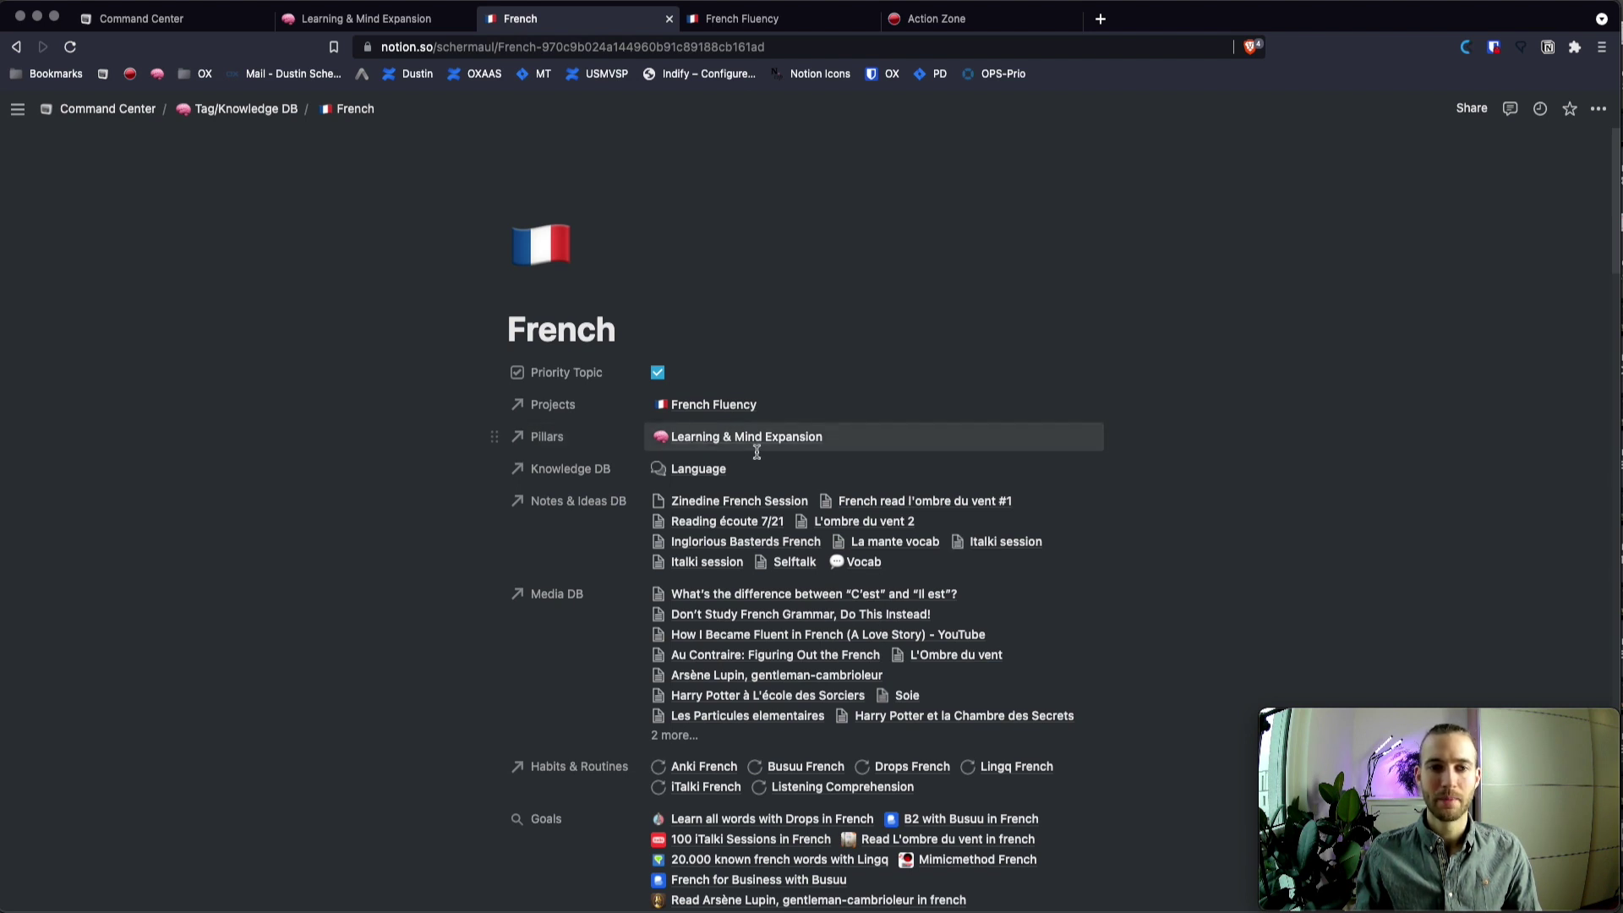
{"action": "scroll", "coordinate": [804, 545], "scroll_direction": "down", "scroll_amount": 4}
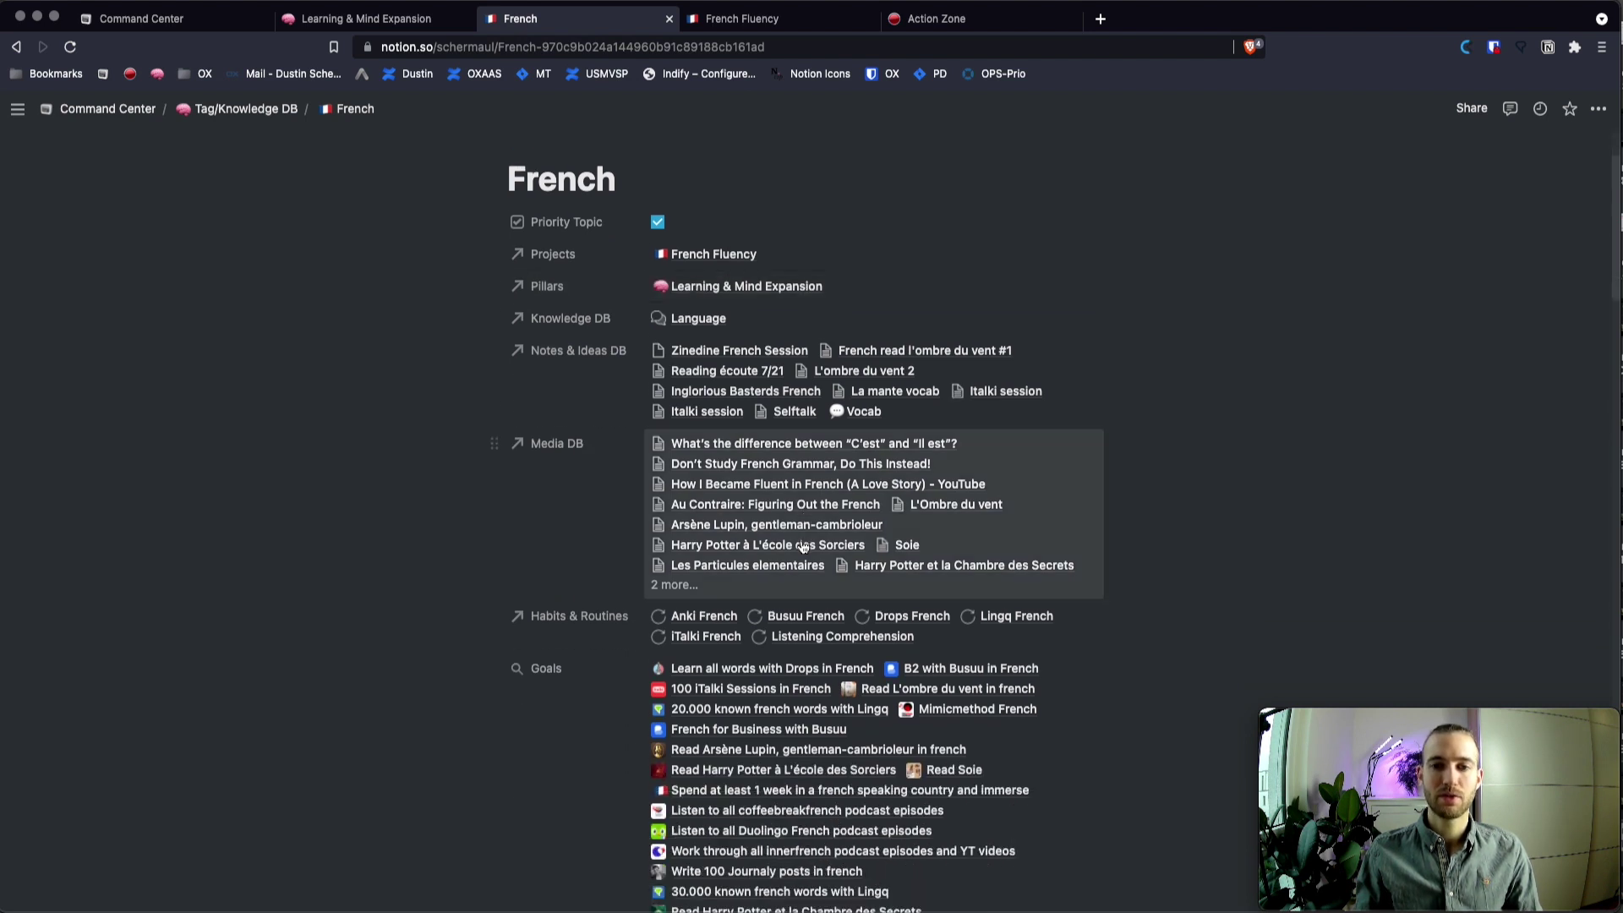
{"action": "scroll", "coordinate": [758, 530], "scroll_direction": "down", "scroll_amount": 12}
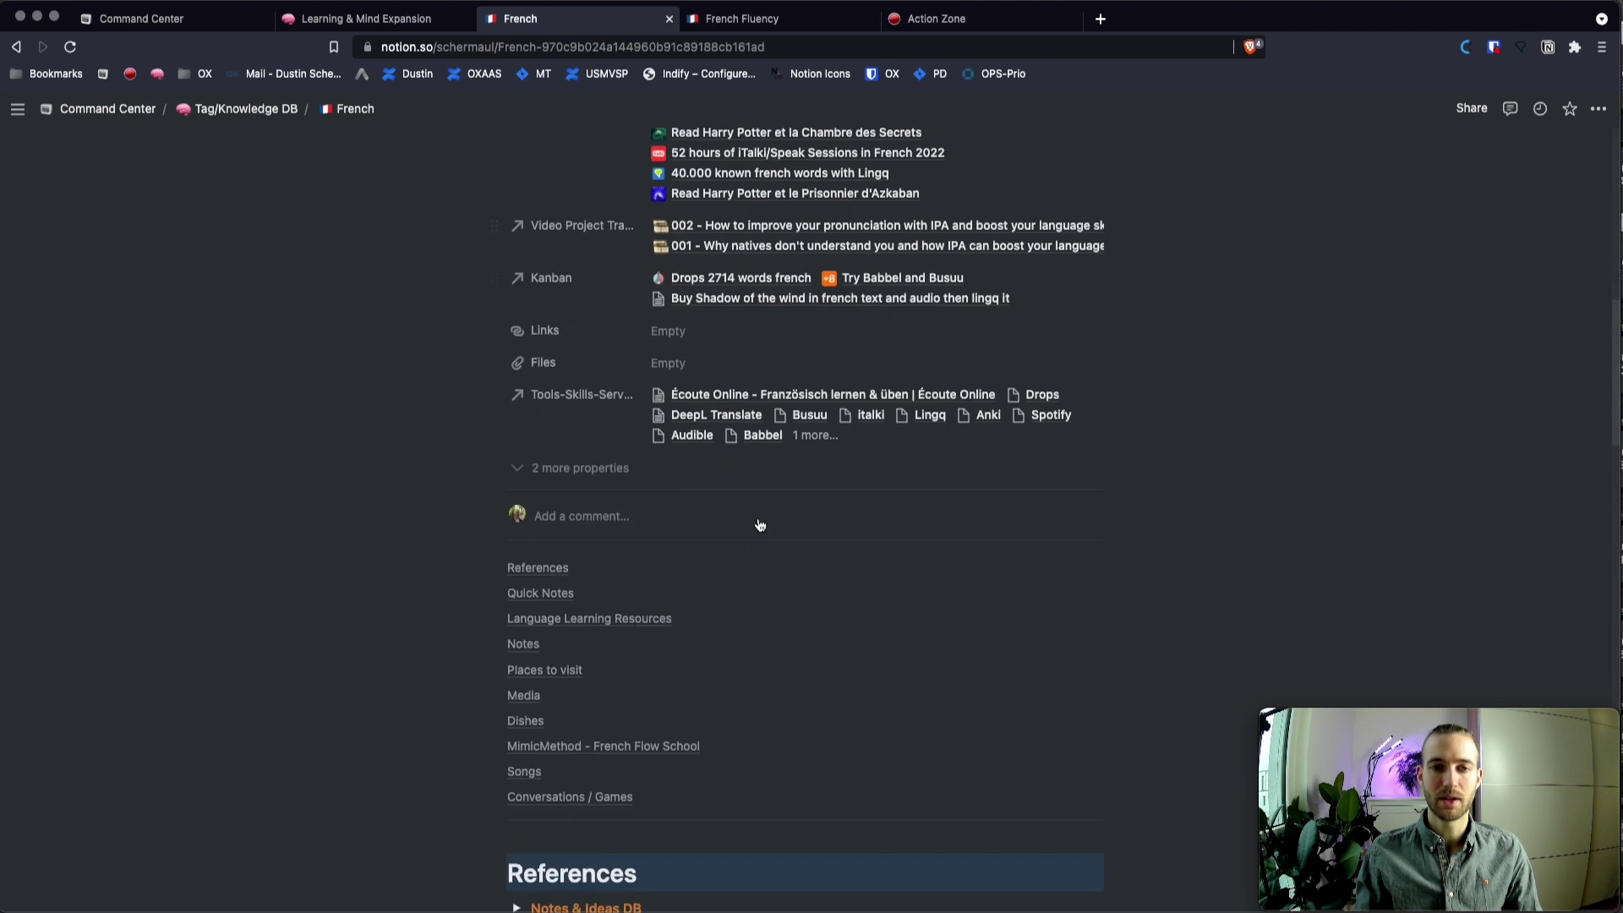
{"action": "scroll", "coordinate": [757, 519], "scroll_direction": "down", "scroll_amount": 2}
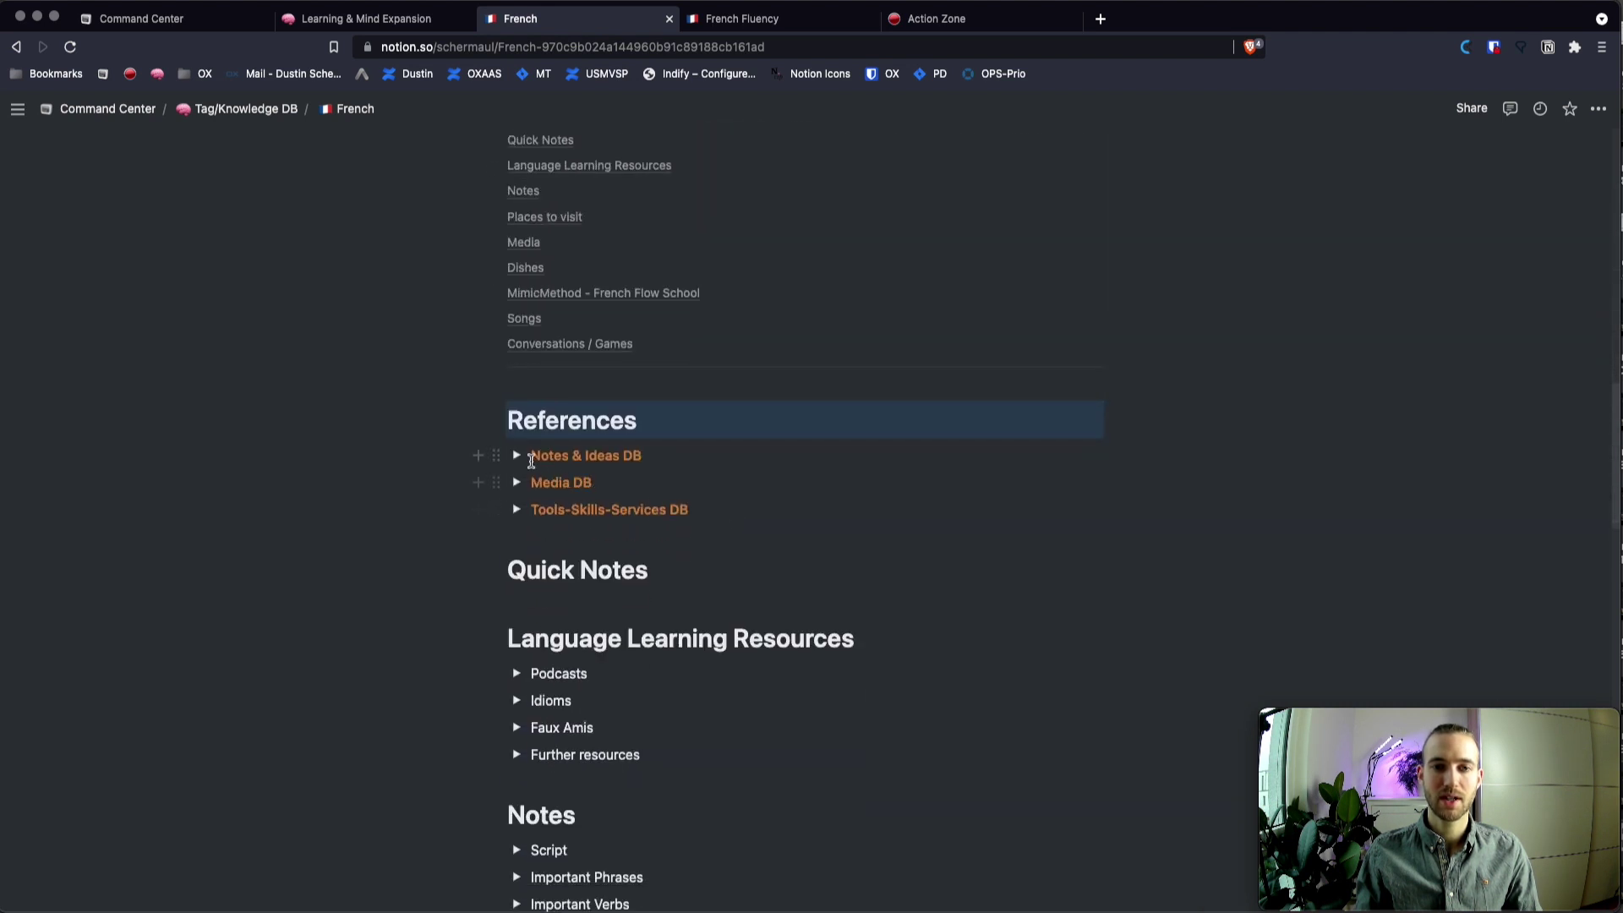
{"action": "left_click", "coordinate": [517, 455]}
{"action": "scroll", "coordinate": [791, 446], "scroll_direction": "down", "scroll_amount": 1}
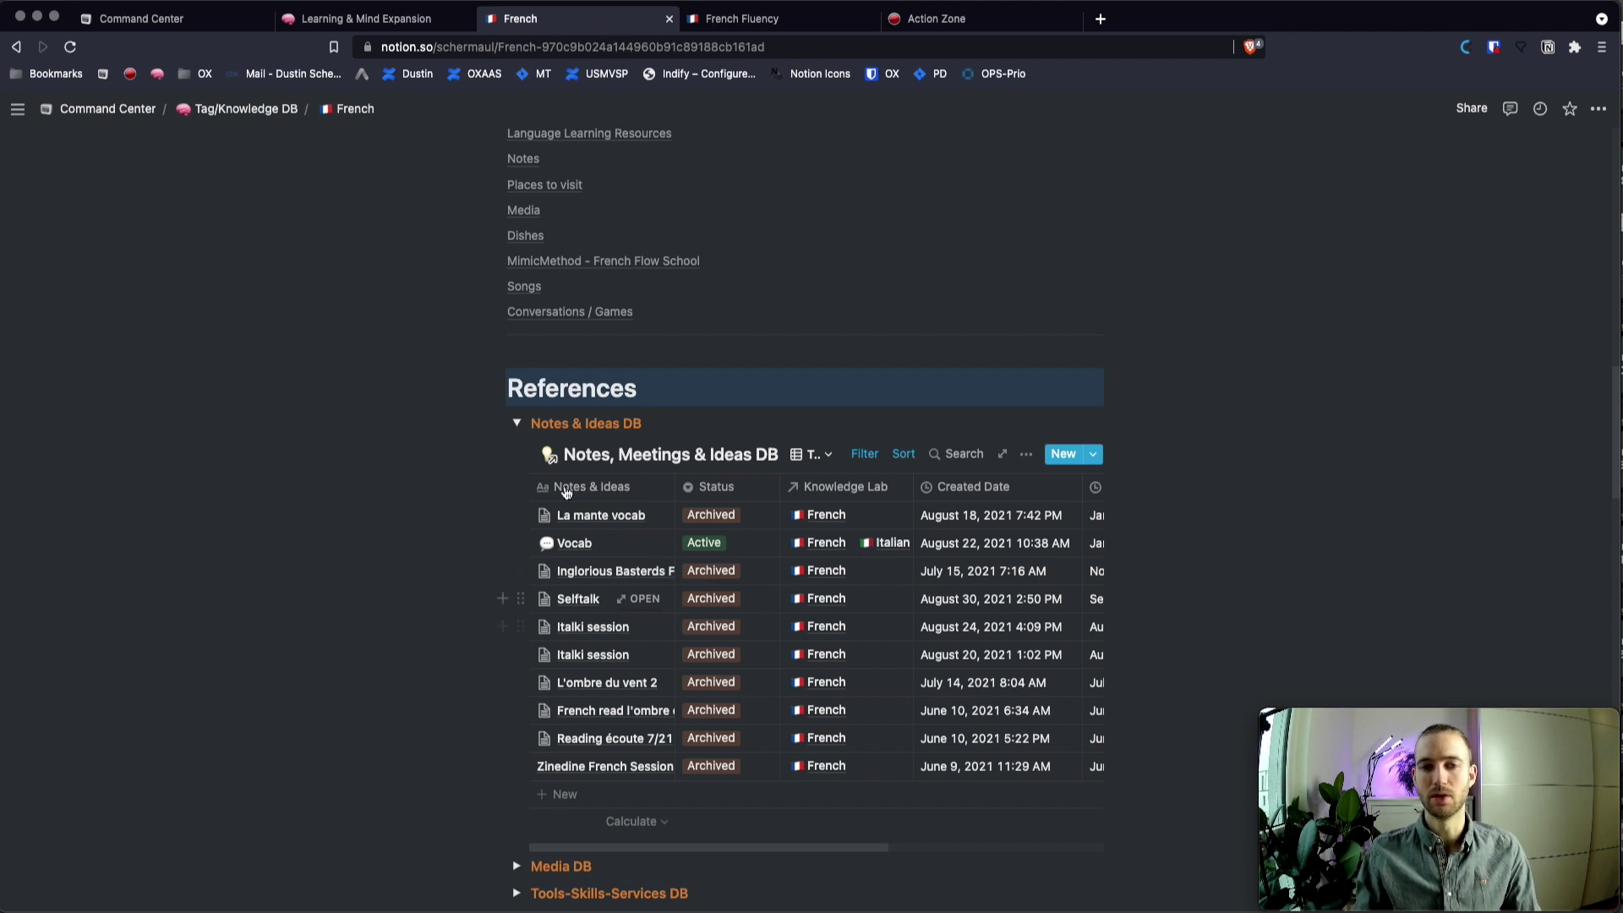
{"action": "left_click", "coordinate": [517, 424]}
{"action": "left_click", "coordinate": [516, 452]}
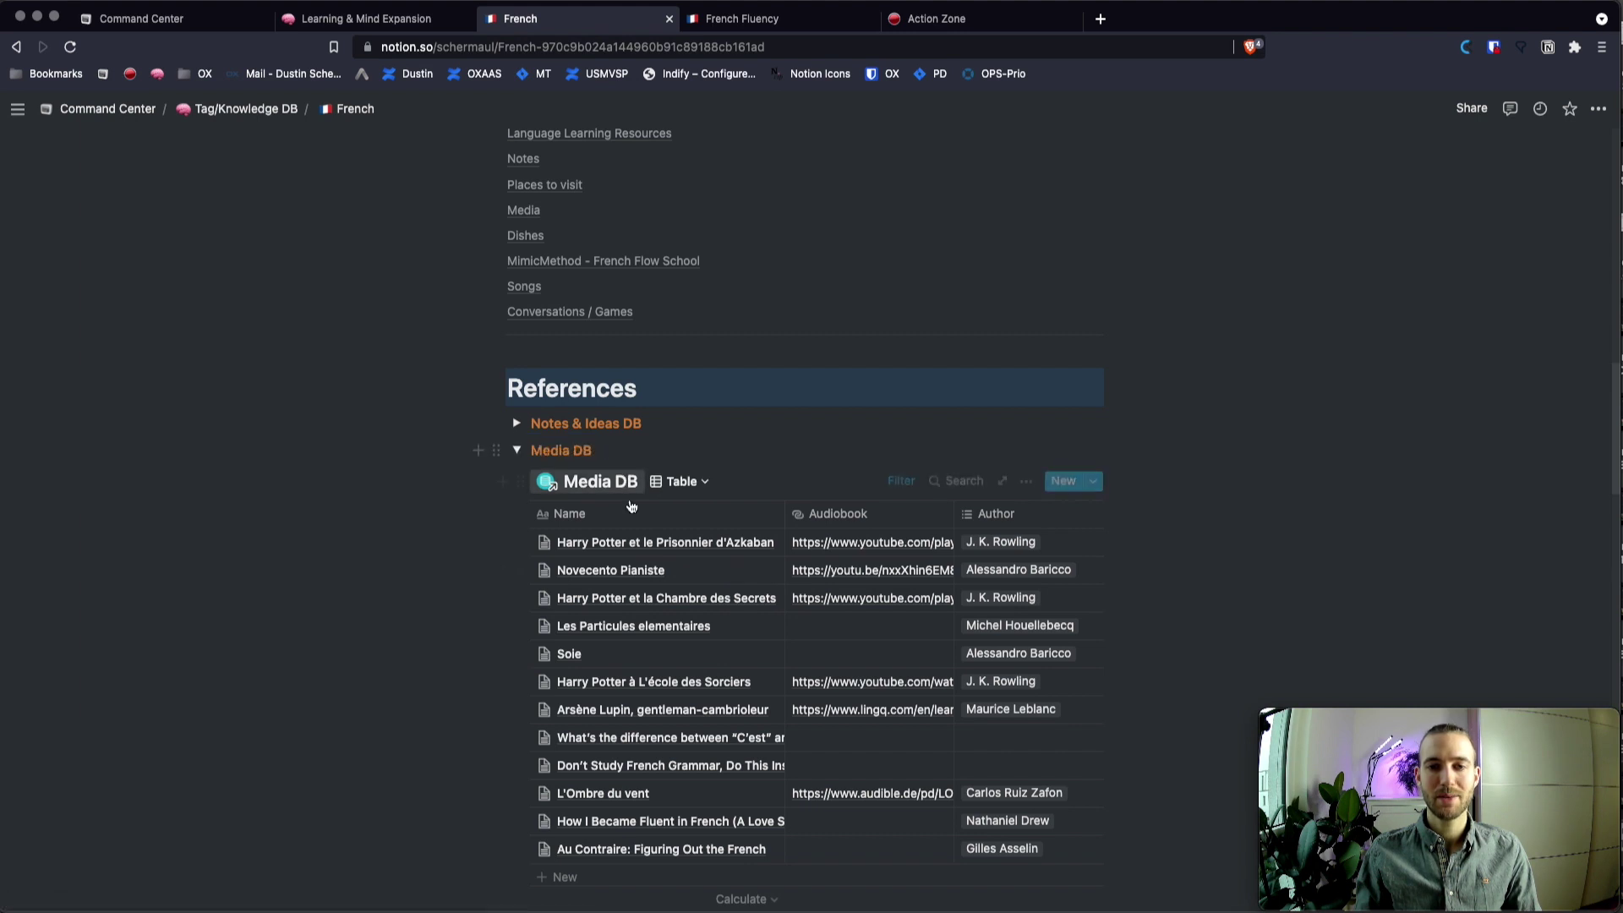
{"action": "scroll", "coordinate": [617, 490], "scroll_direction": "down", "scroll_amount": 2}
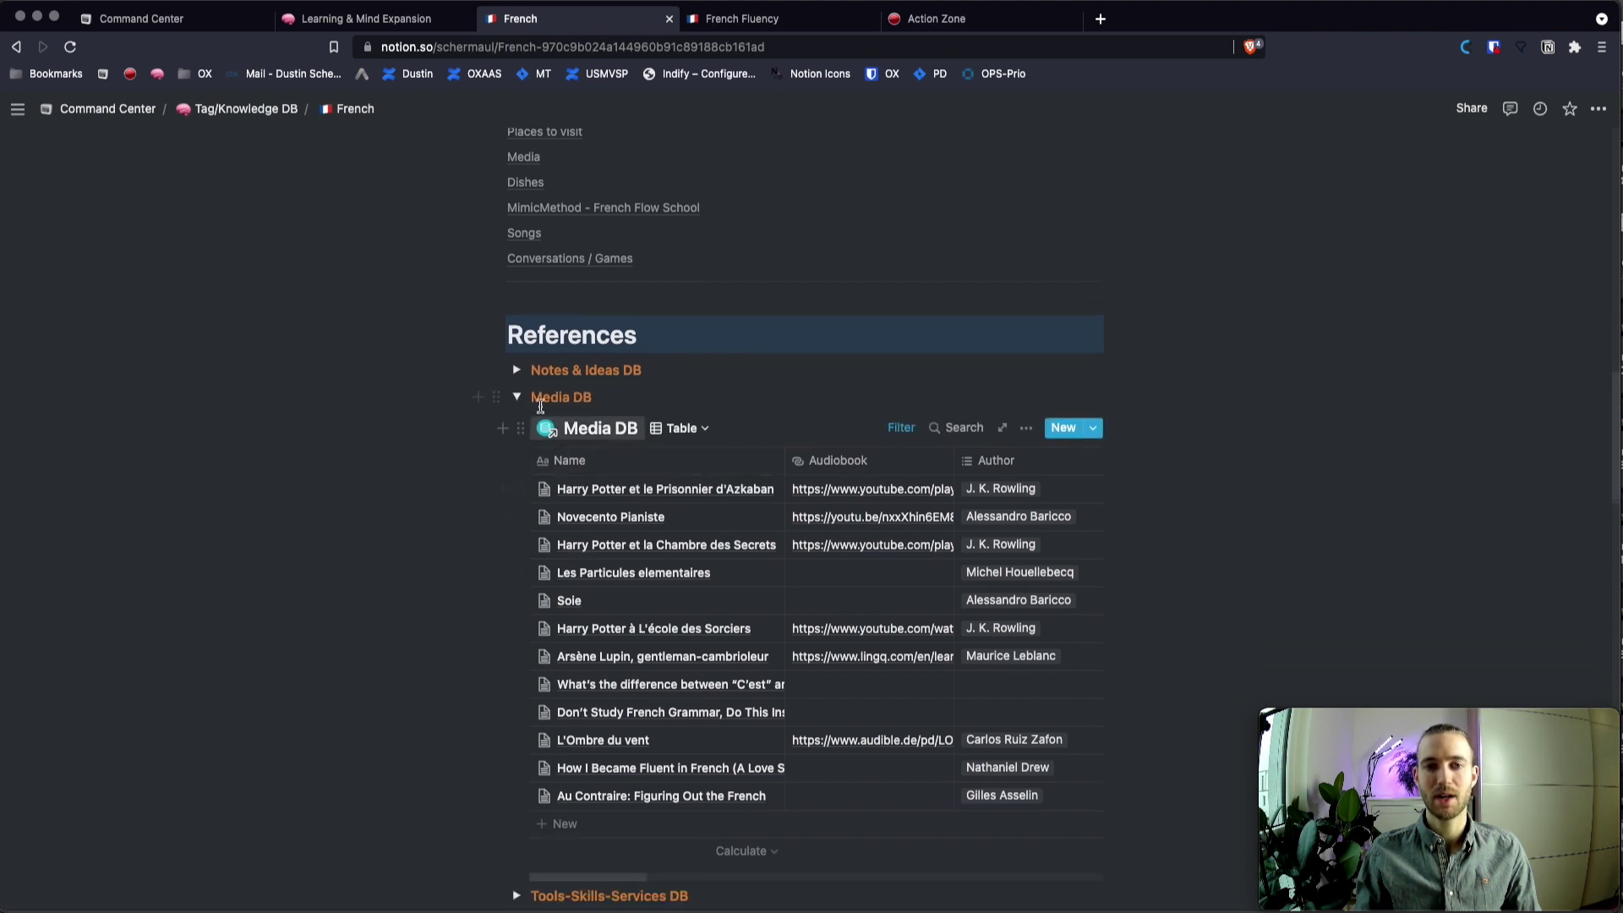
{"action": "left_click", "coordinate": [518, 397]}
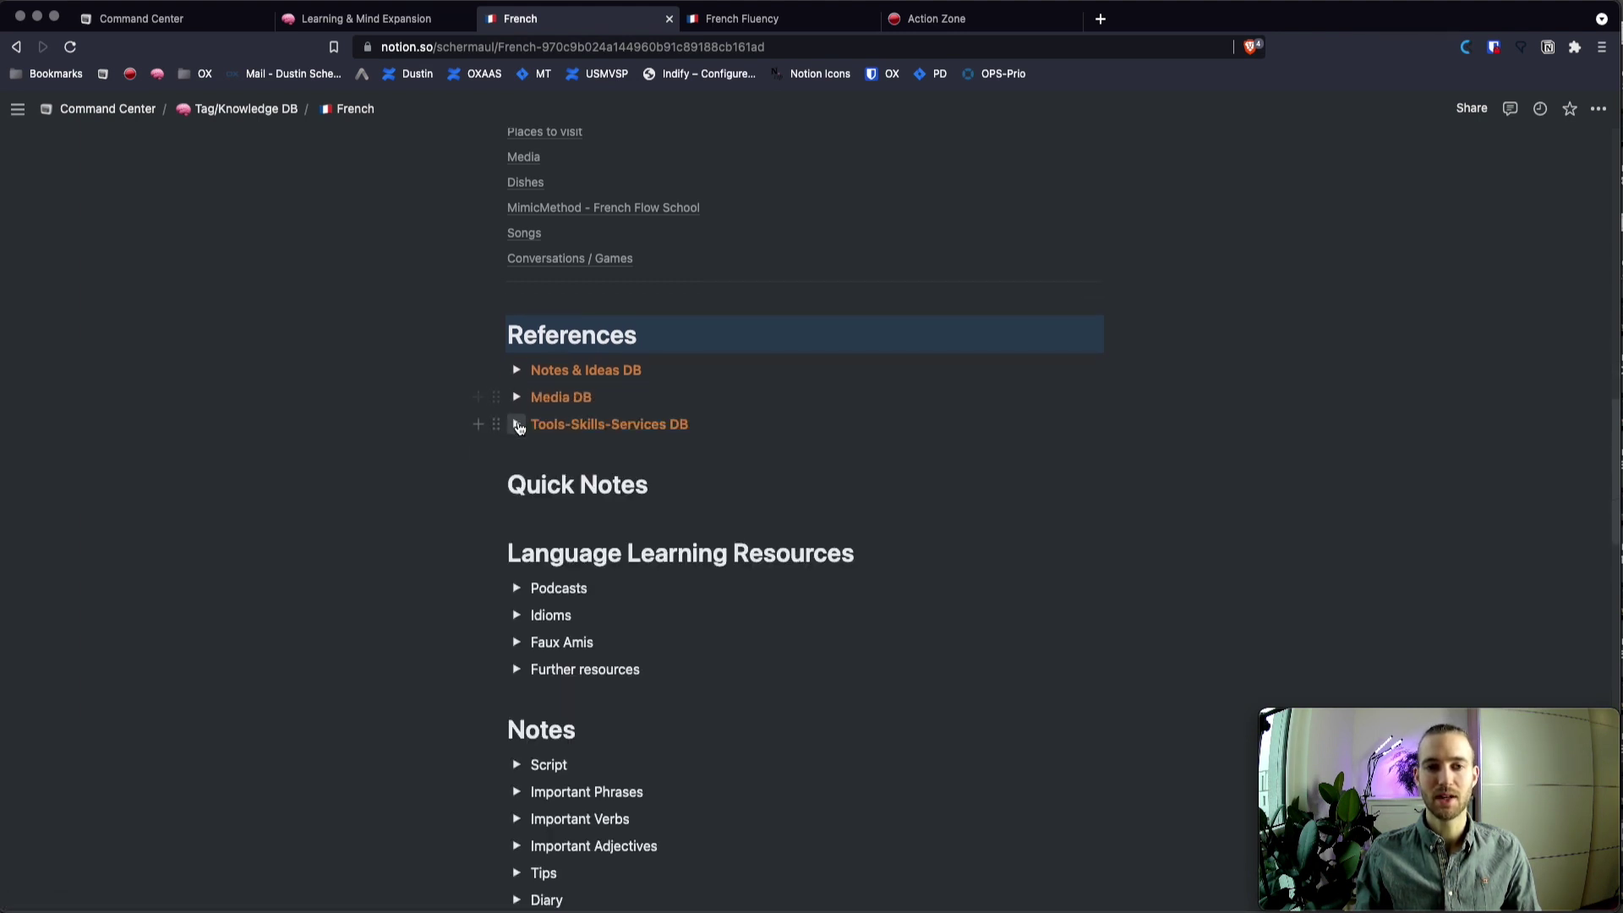
{"action": "left_click", "coordinate": [516, 425]}
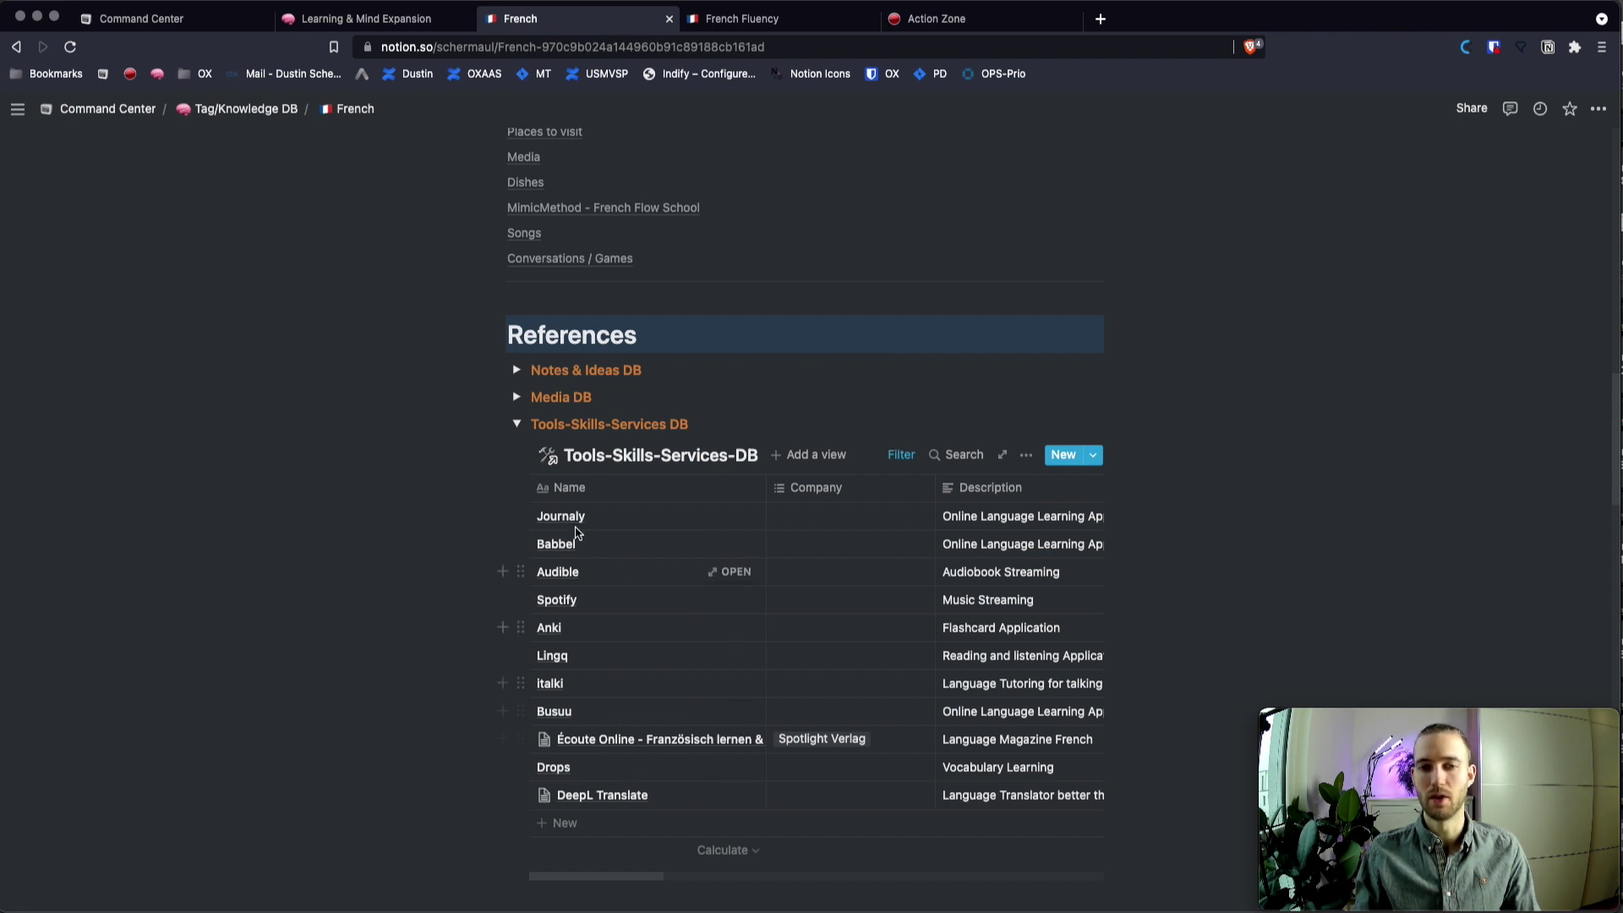
{"action": "left_click", "coordinate": [516, 427]}
{"action": "scroll", "coordinate": [833, 537], "scroll_direction": "down", "scroll_amount": 5}
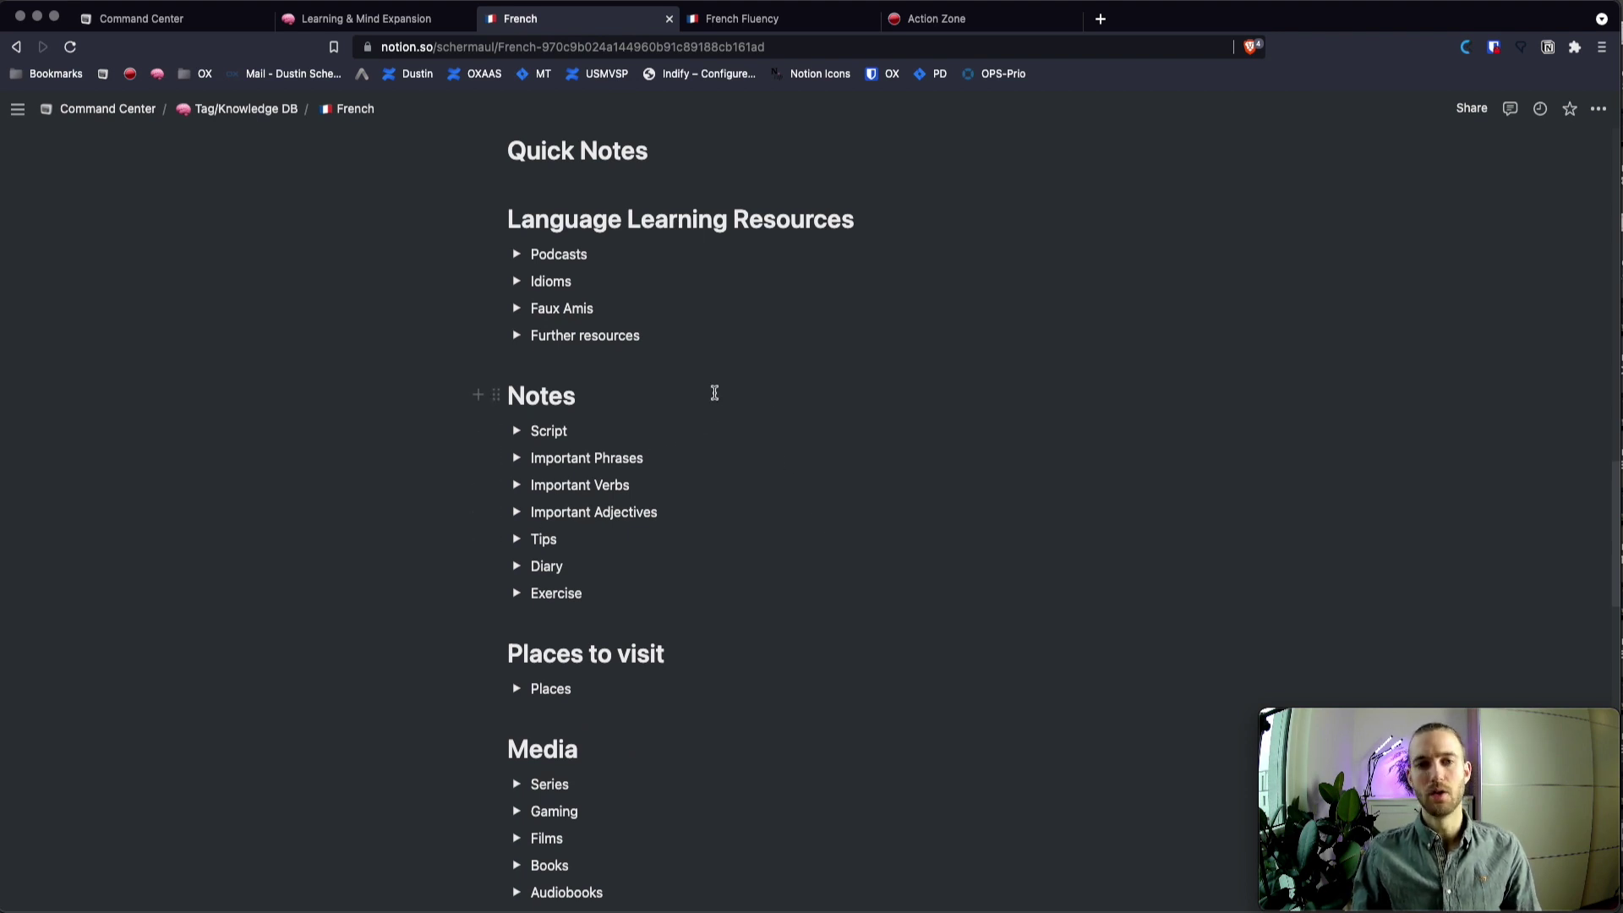
Expand and re-collapse the French Podcasts and self-introduction Script toggles.
{"action": "left_click", "coordinate": [516, 254]}
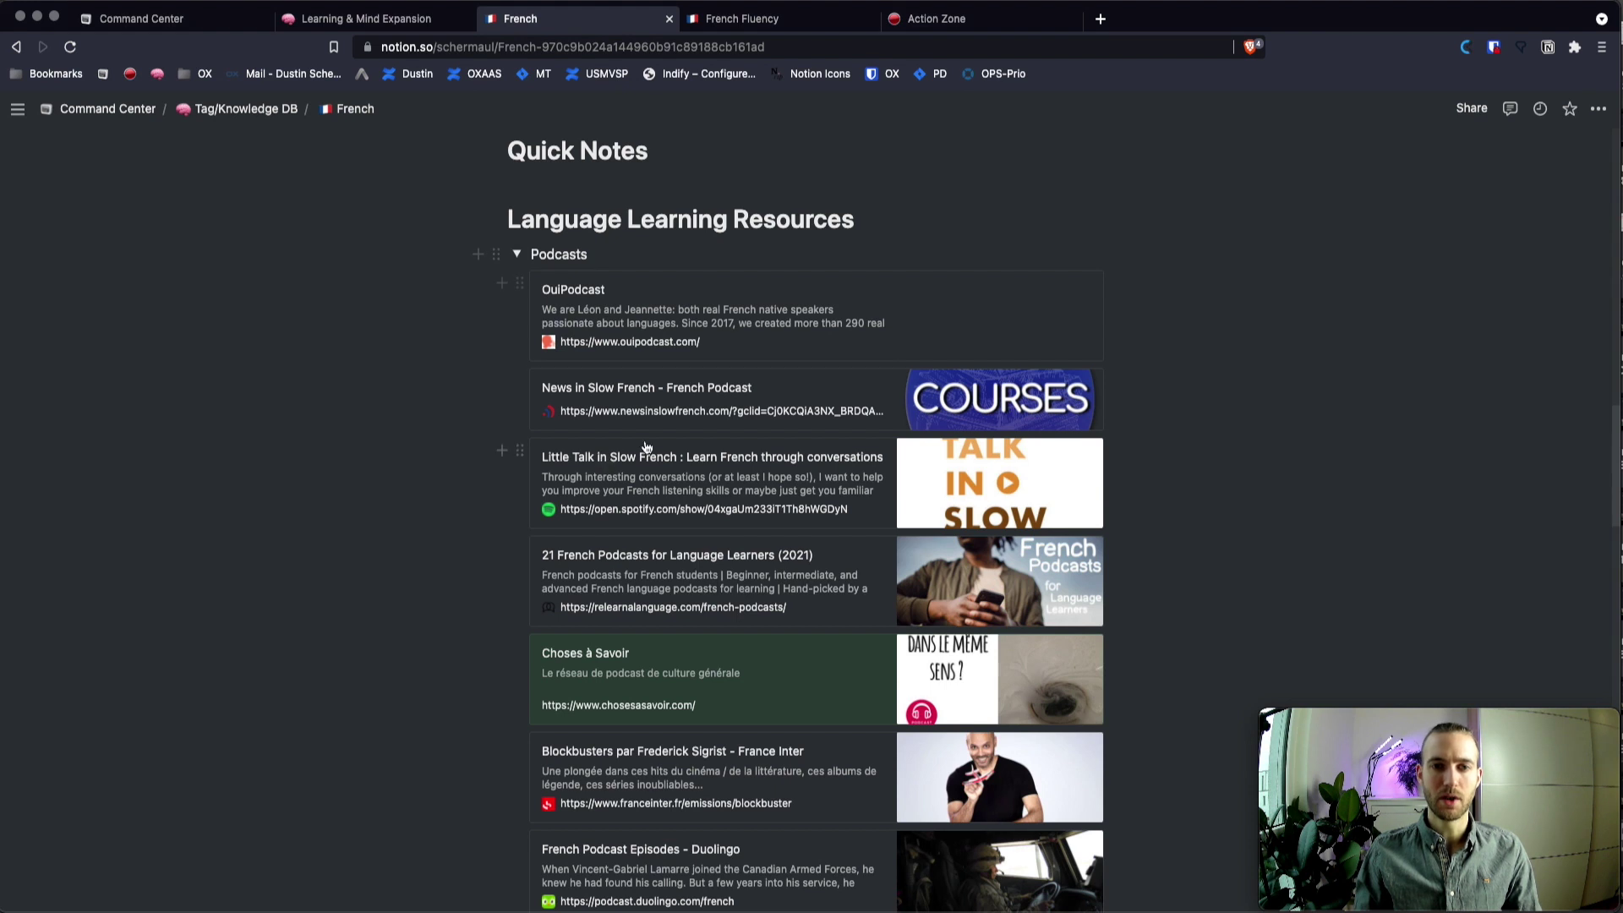
{"action": "left_click", "coordinate": [516, 253]}
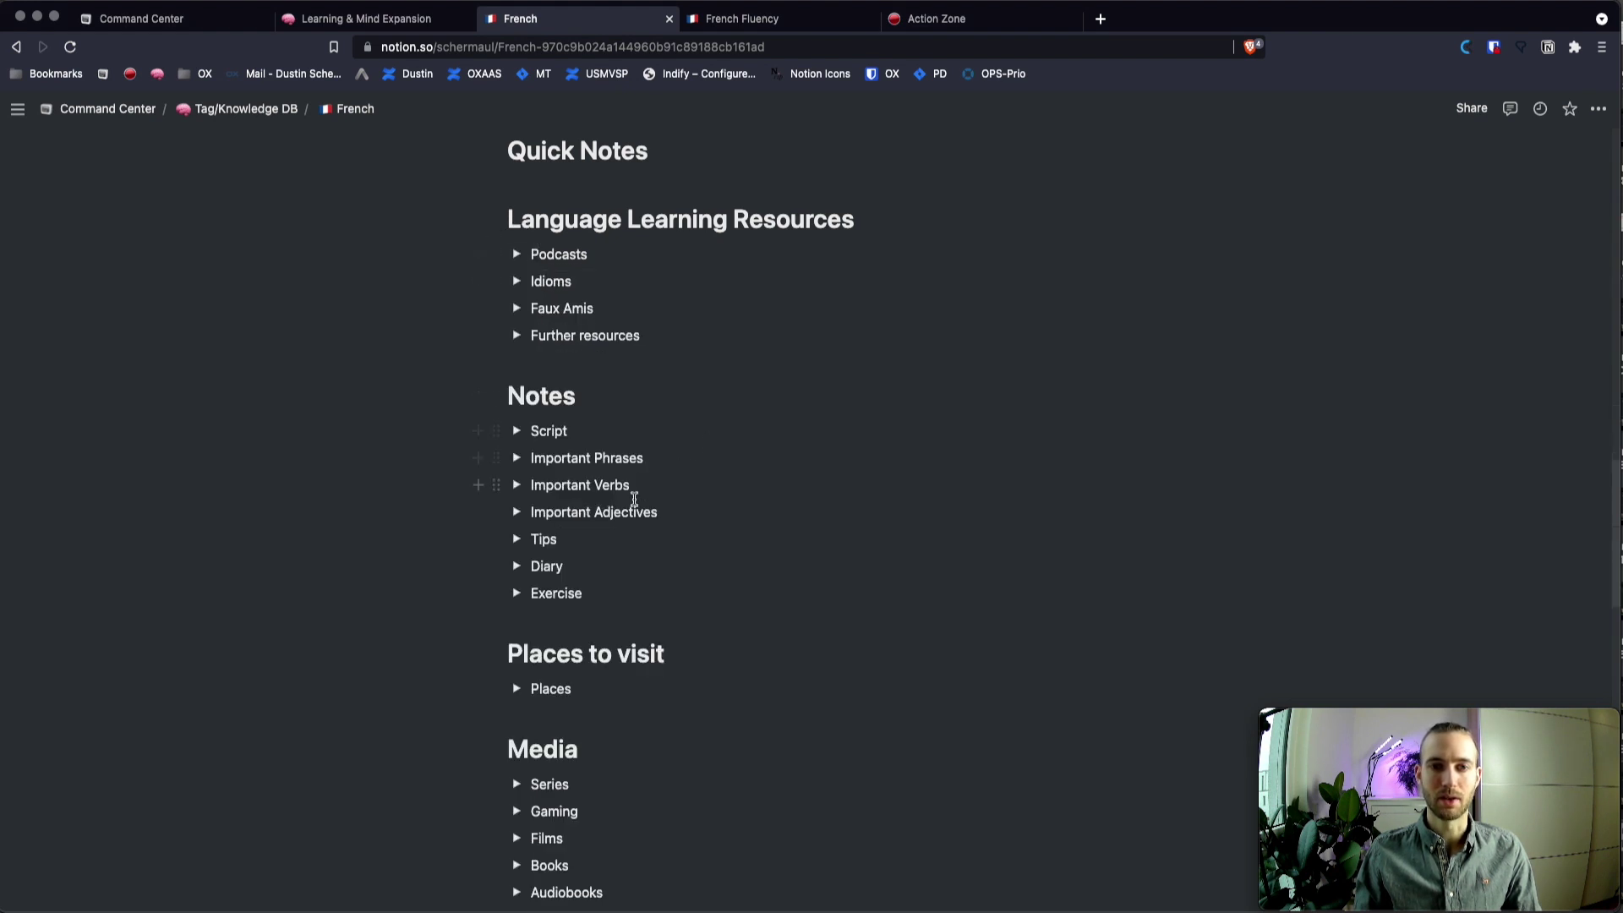
{"action": "left_click", "coordinate": [517, 431]}
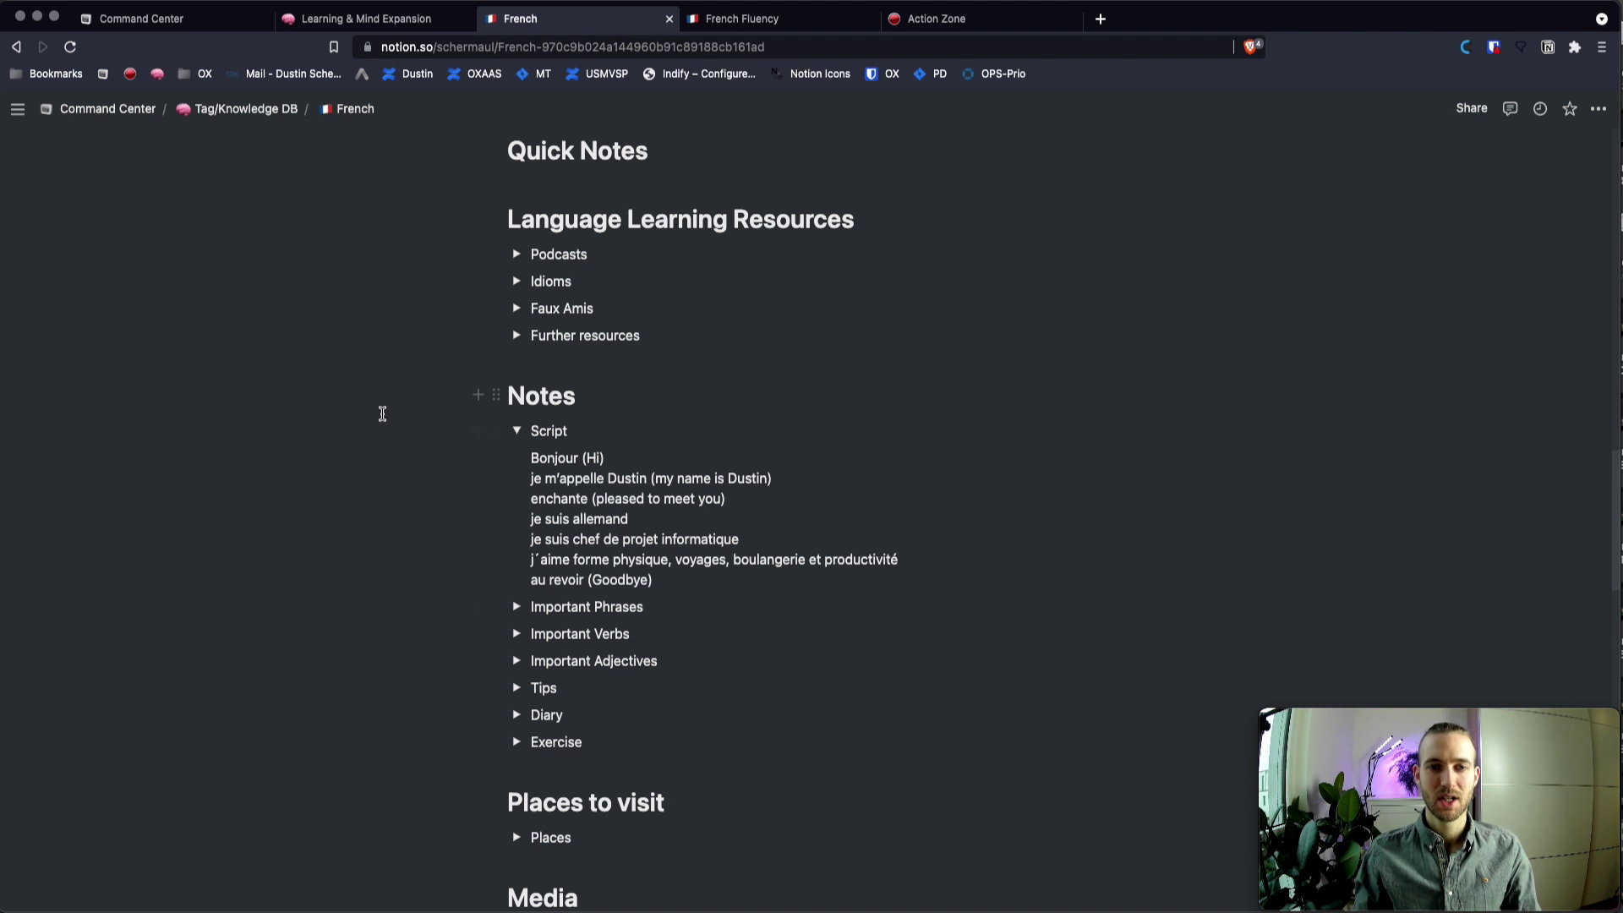
{"action": "left_click", "coordinate": [517, 431]}
Scroll through the French topic page, then switch to the French Fluency project tab.
{"action": "scroll", "coordinate": [722, 465], "scroll_direction": "down", "scroll_amount": 3}
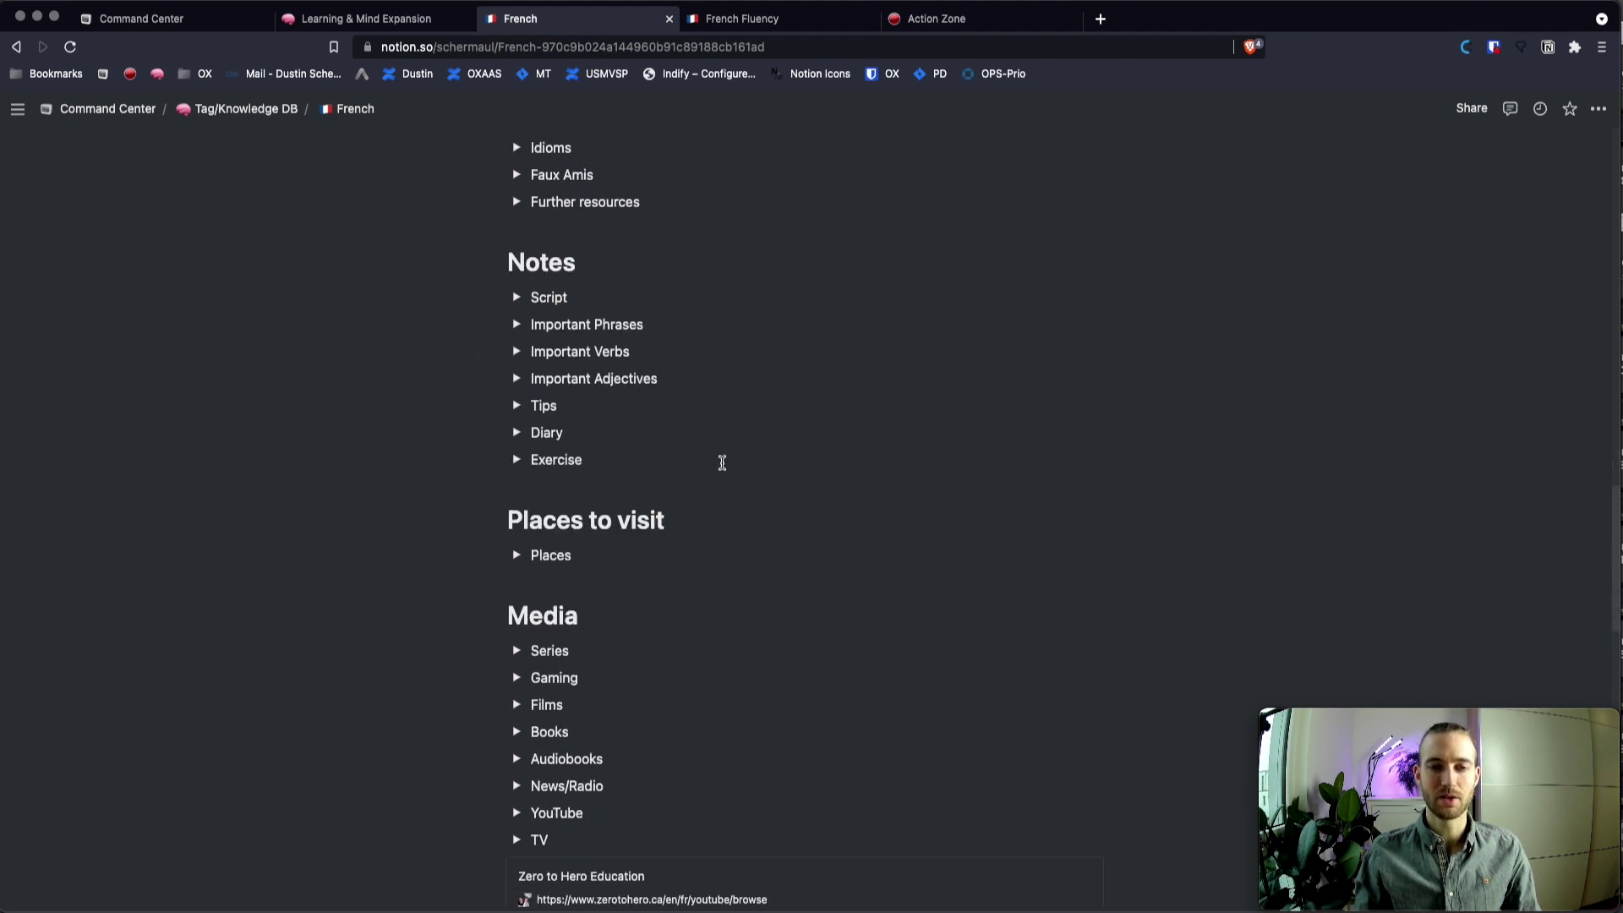
{"action": "scroll", "coordinate": [722, 462], "scroll_direction": "down", "scroll_amount": 10}
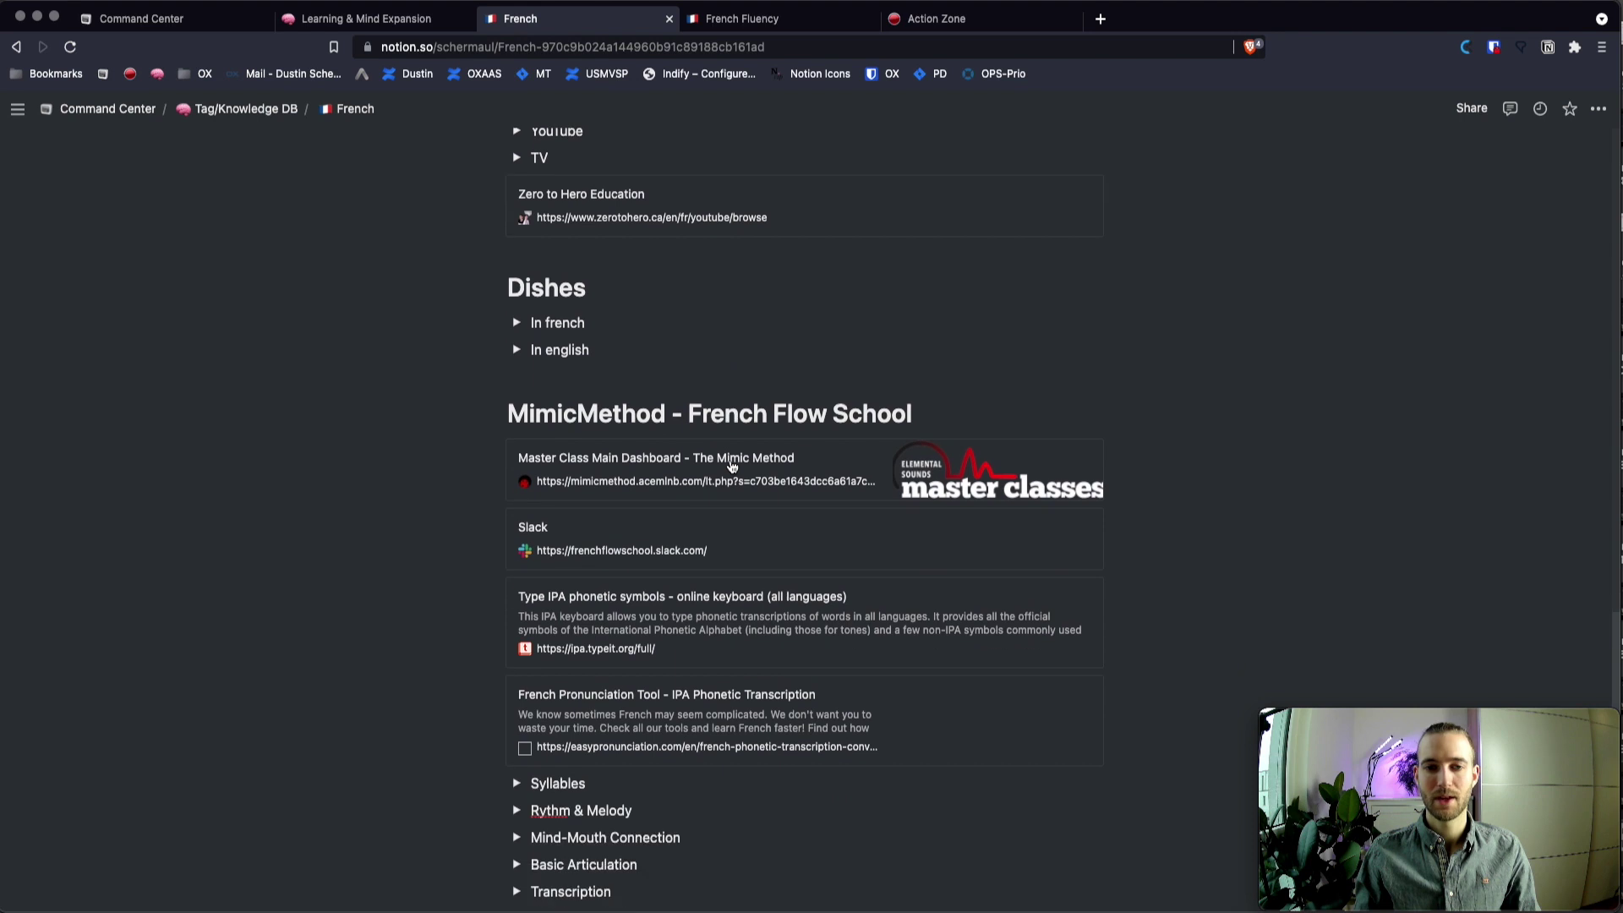
{"action": "scroll", "coordinate": [732, 466], "scroll_direction": "down", "scroll_amount": 3}
{"action": "scroll", "coordinate": [663, 393], "scroll_direction": "down", "scroll_amount": 5}
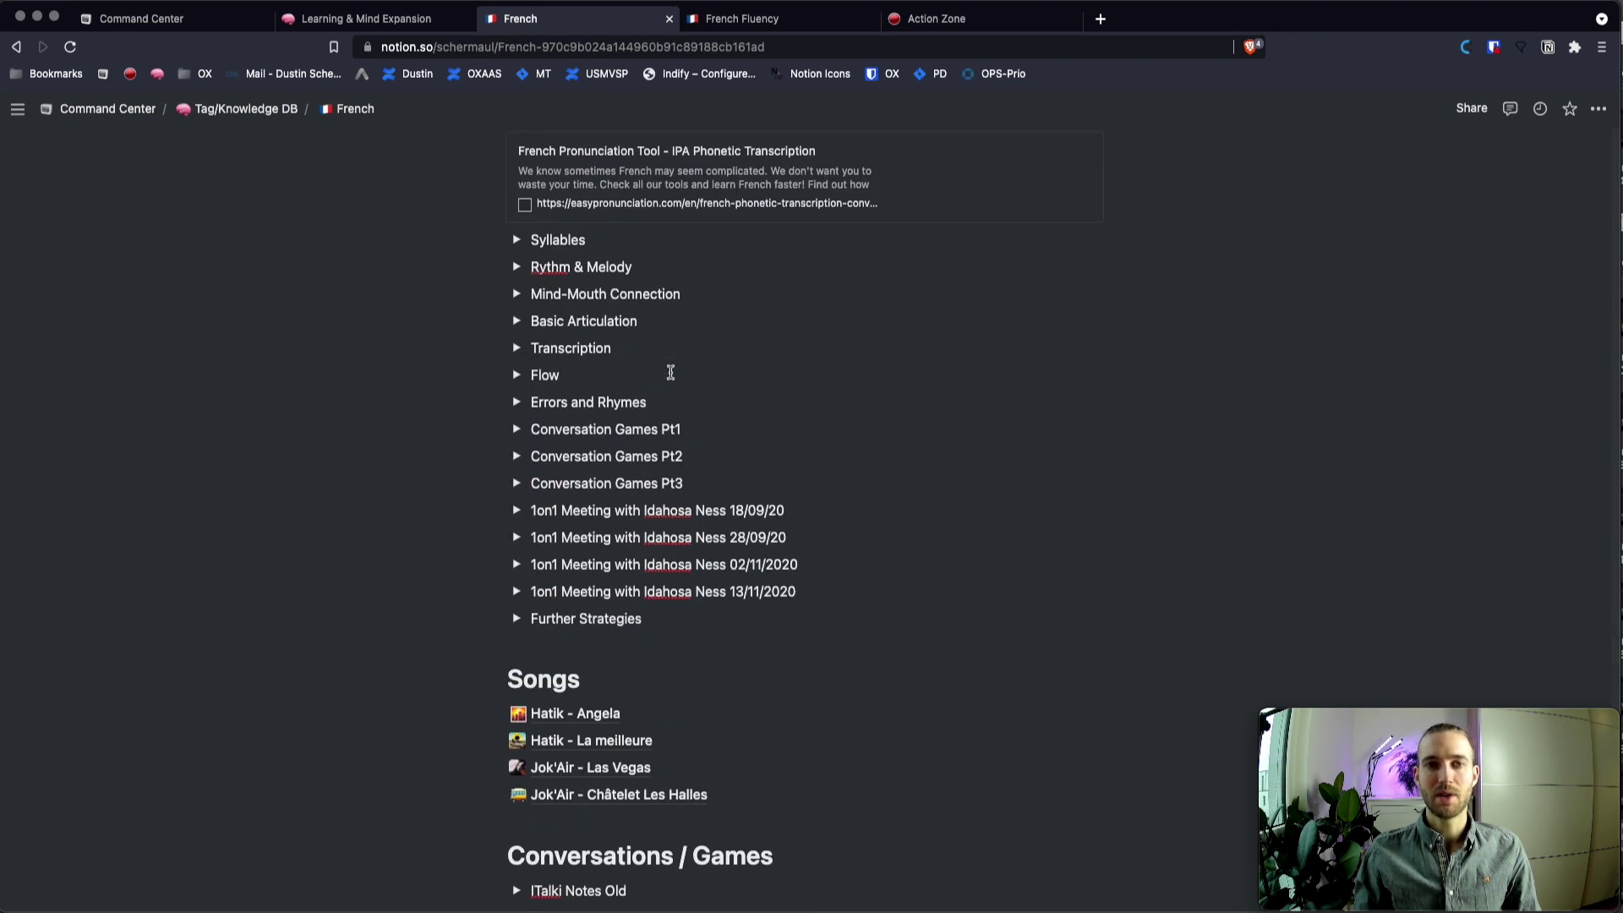
{"action": "scroll", "coordinate": [671, 372], "scroll_direction": "down", "scroll_amount": 4}
{"action": "scroll", "coordinate": [670, 371], "scroll_direction": "up", "scroll_amount": 20}
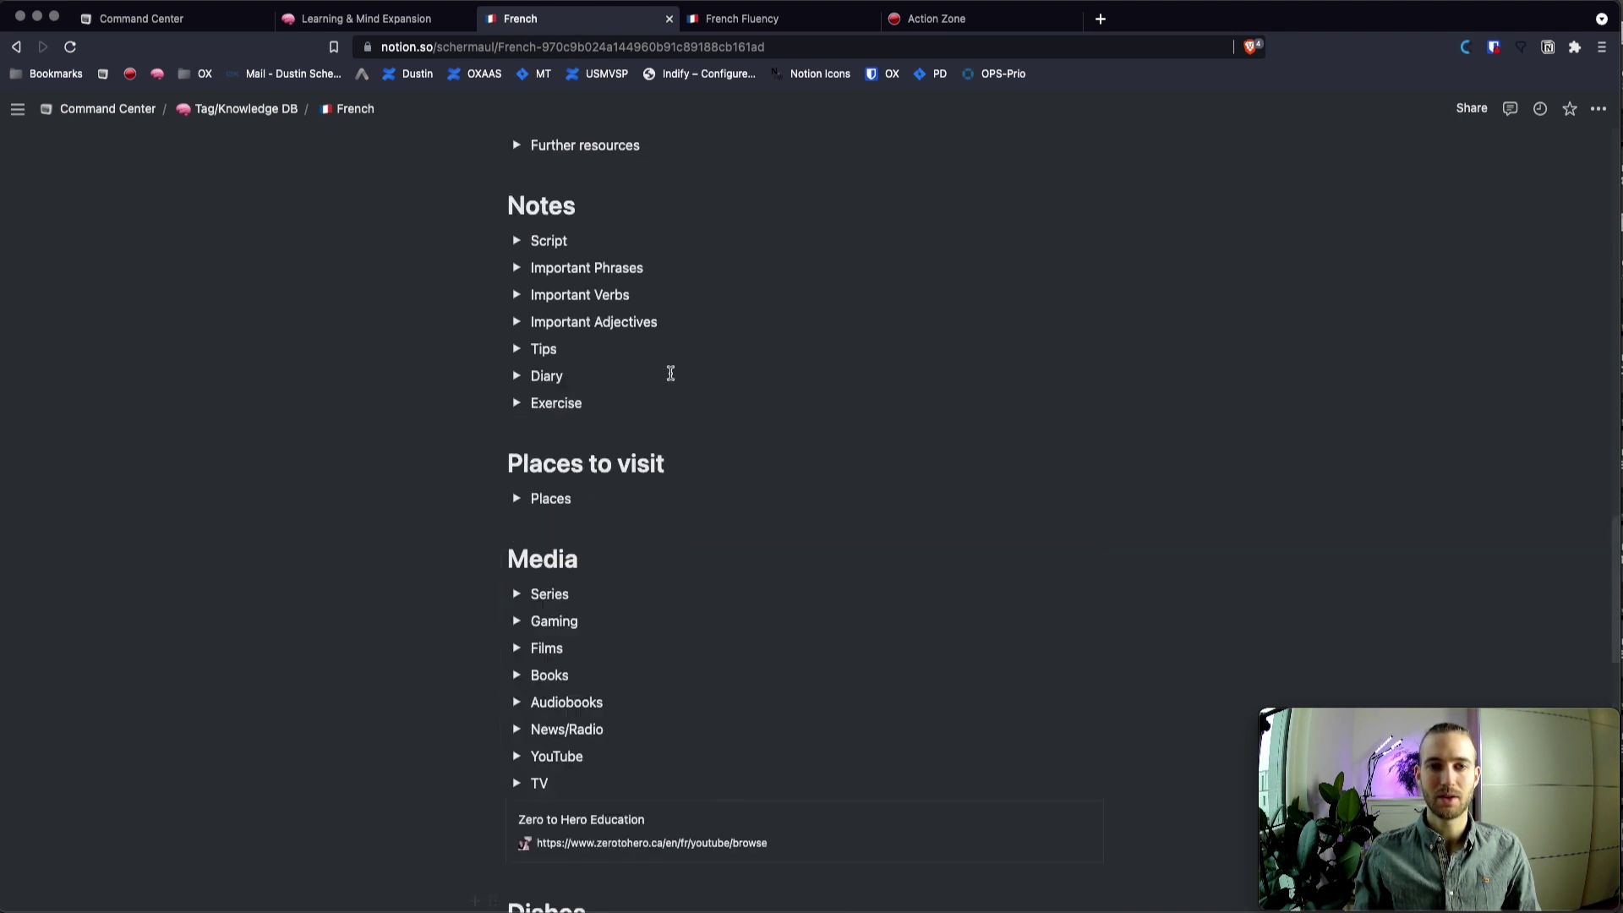
{"action": "key", "text": "ctrl+Tab"}
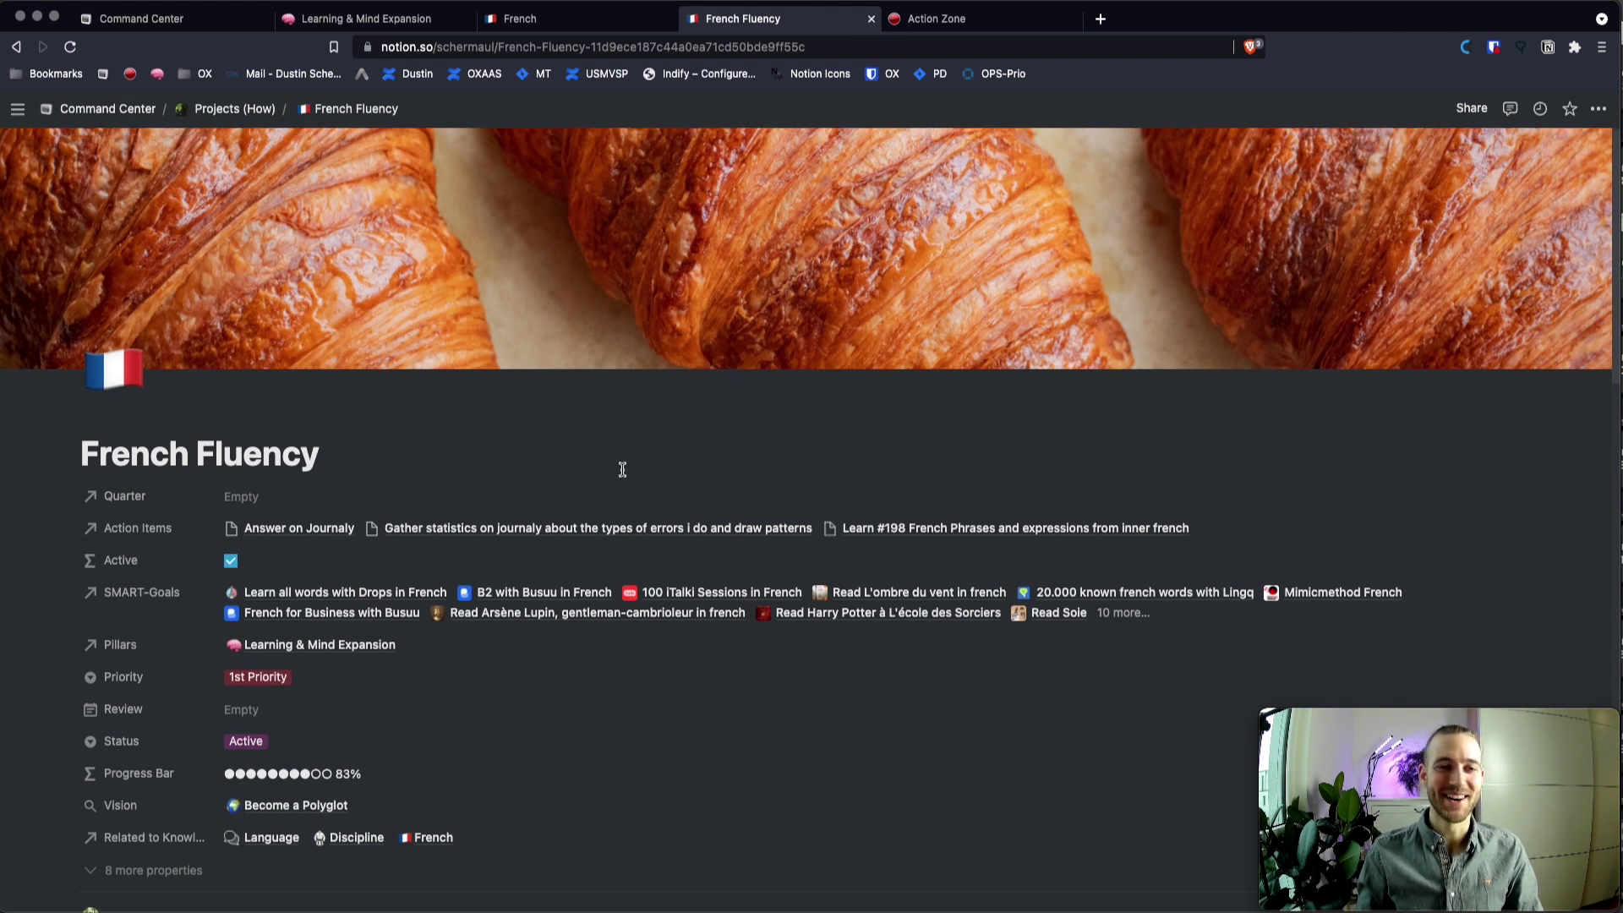
Scroll the French Fluency page to its pillar, 1st Priority and Become a Polyglot vision.
{"action": "scroll", "coordinate": [622, 470], "scroll_direction": "down", "scroll_amount": 1}
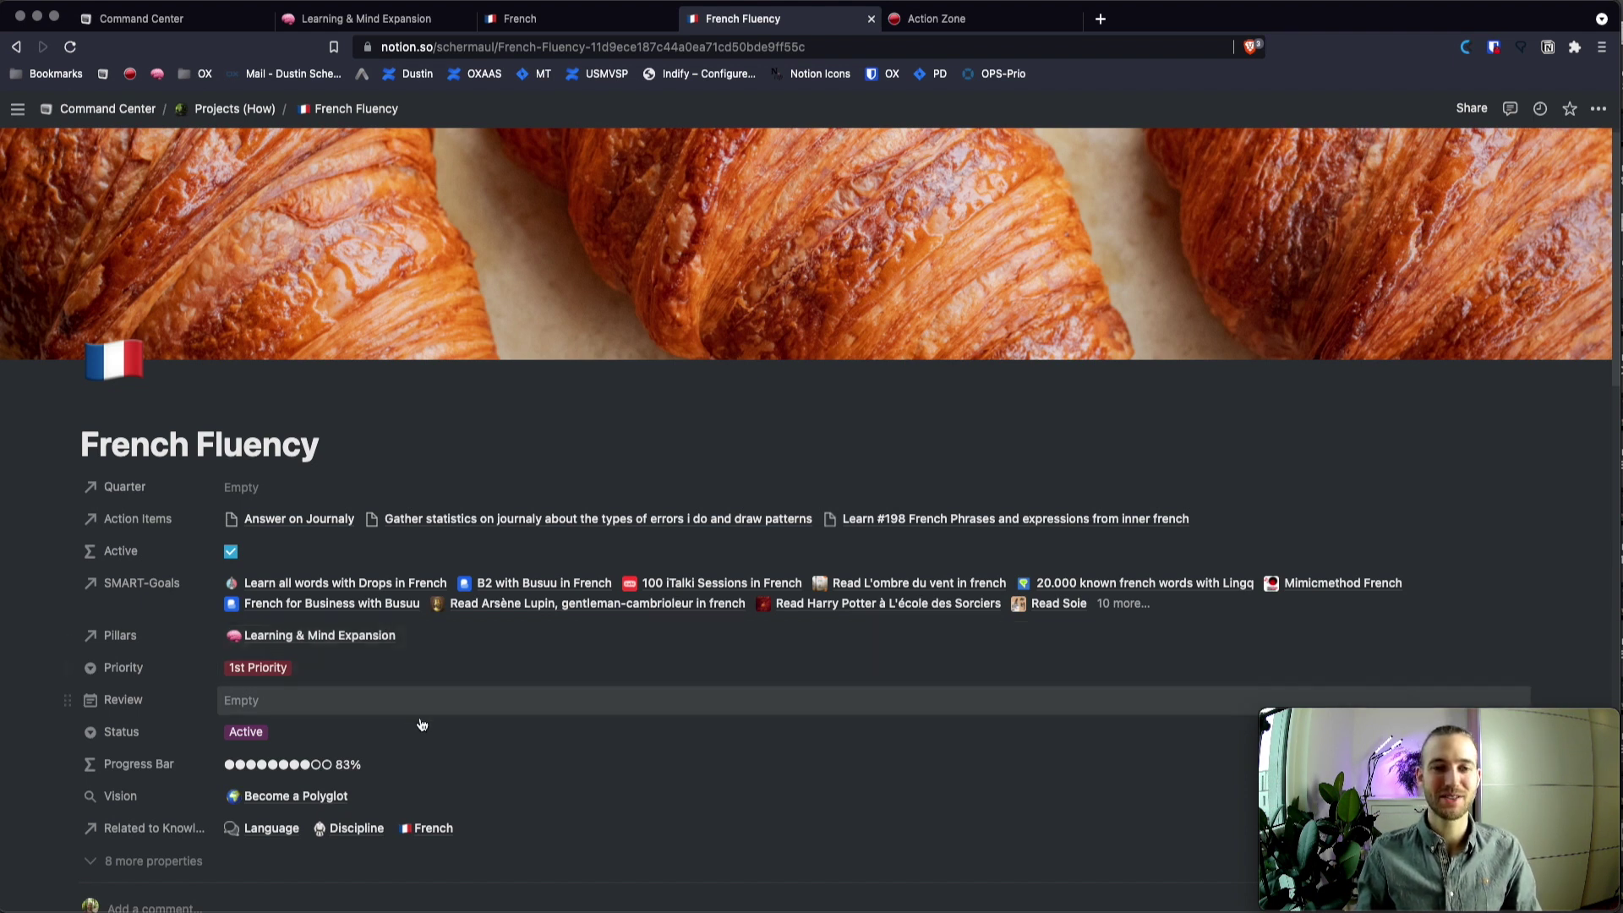
{"action": "scroll", "coordinate": [303, 484], "scroll_direction": "down", "scroll_amount": 1}
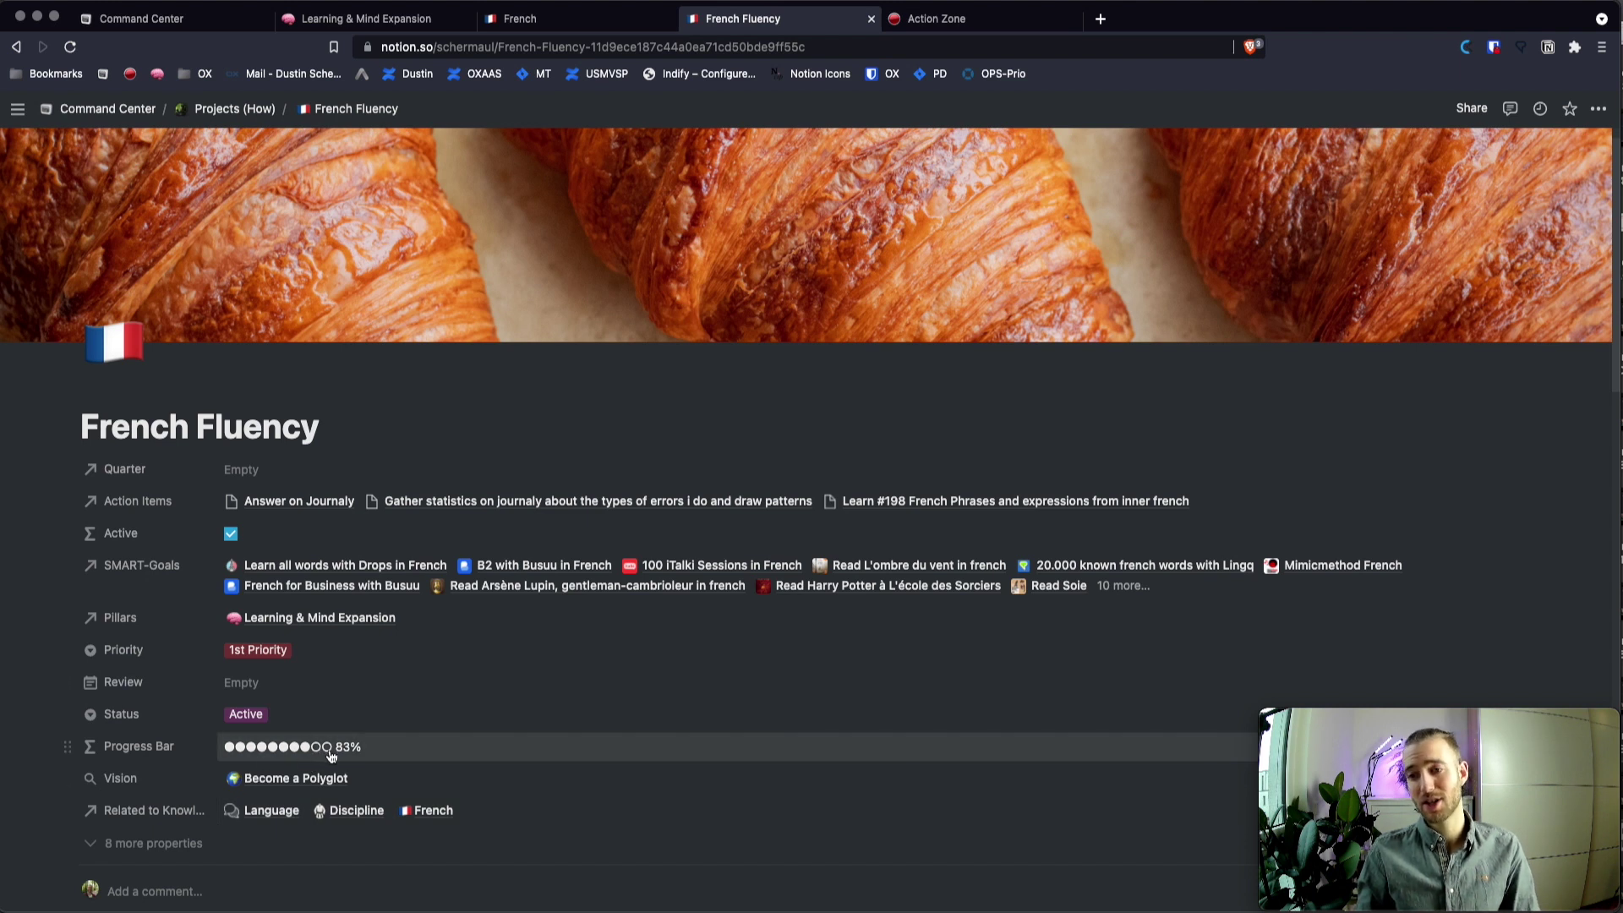
Inspect the Progress Bar formula and close the editor without changes, keeping 83%.
{"action": "left_click", "coordinate": [374, 760]}
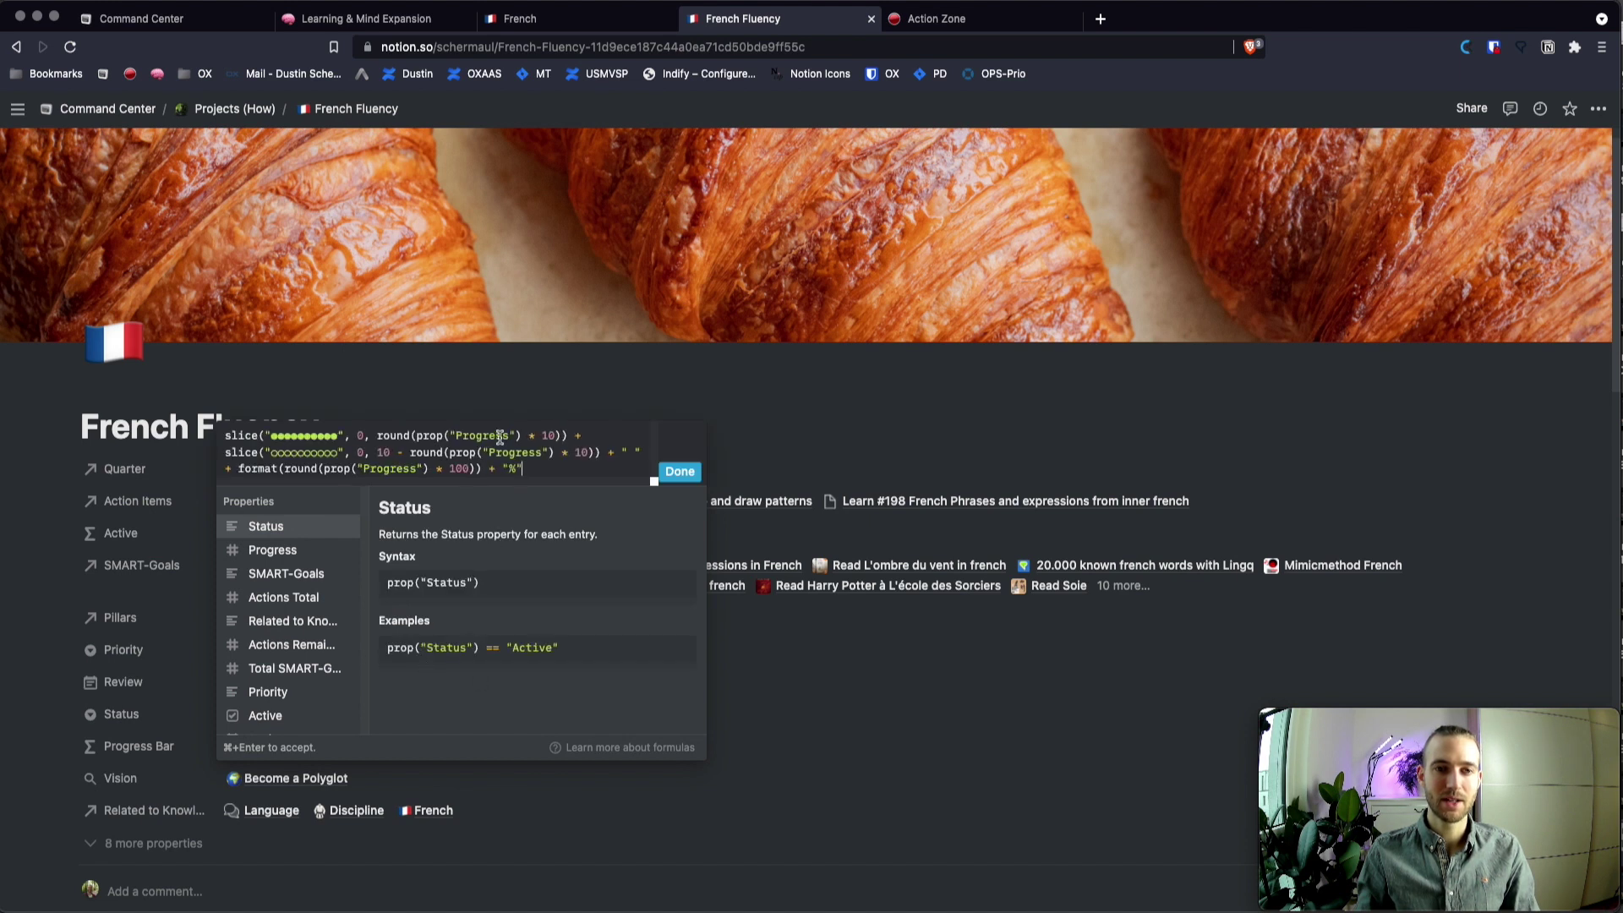
{"action": "left_click", "coordinate": [799, 646]}
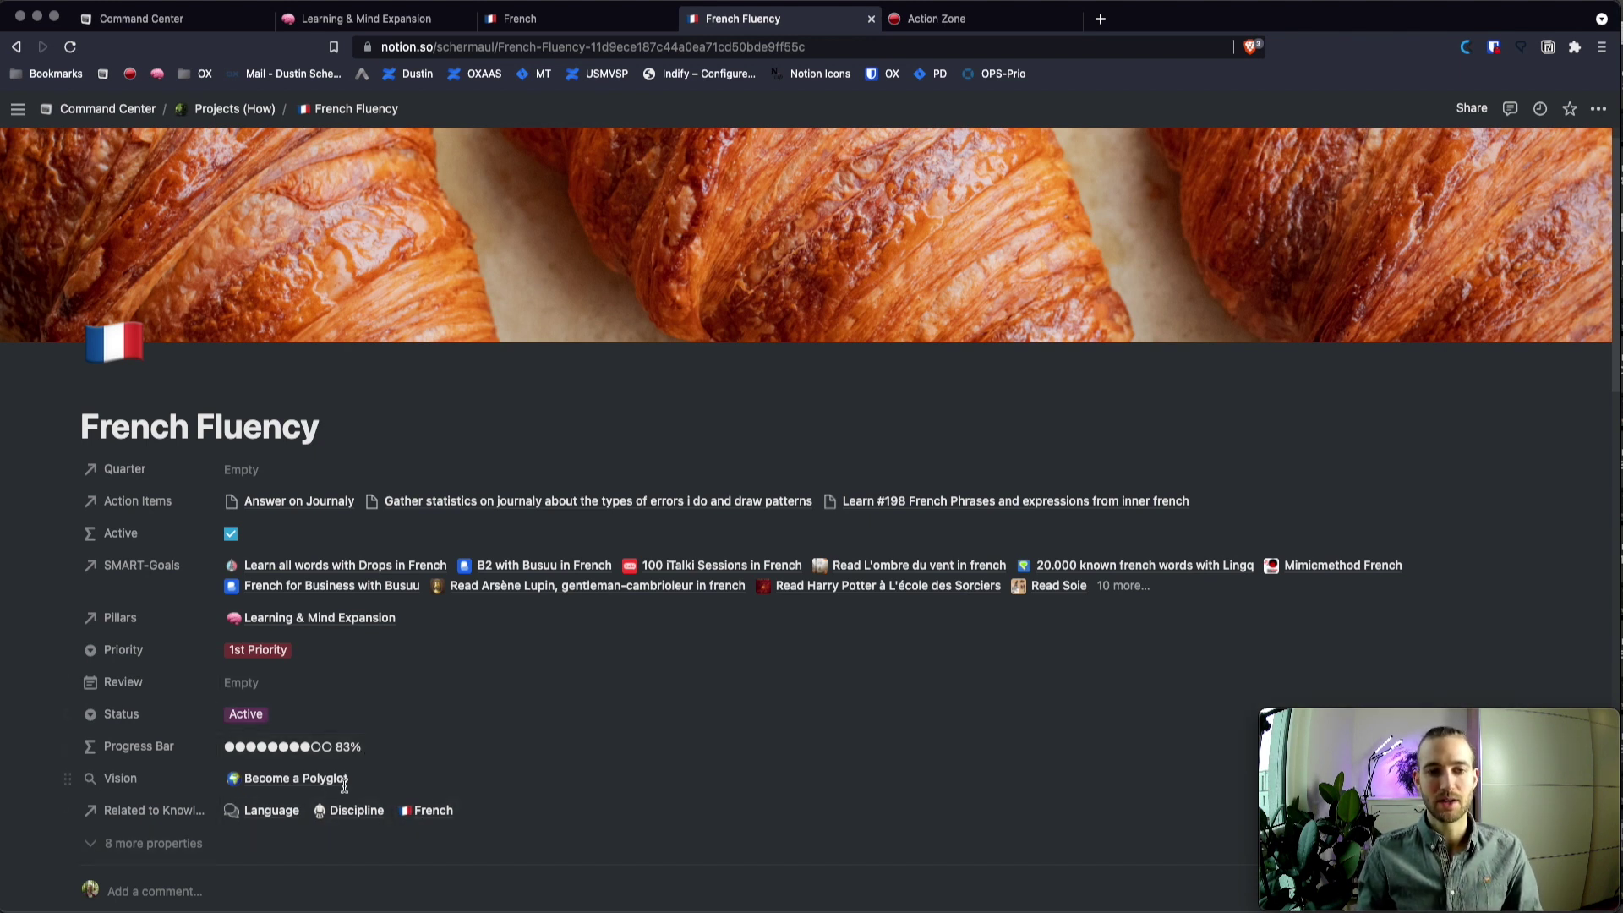
{"action": "scroll", "coordinate": [507, 764], "scroll_direction": "down", "scroll_amount": 3}
{"action": "scroll", "coordinate": [507, 763], "scroll_direction": "down", "scroll_amount": 6}
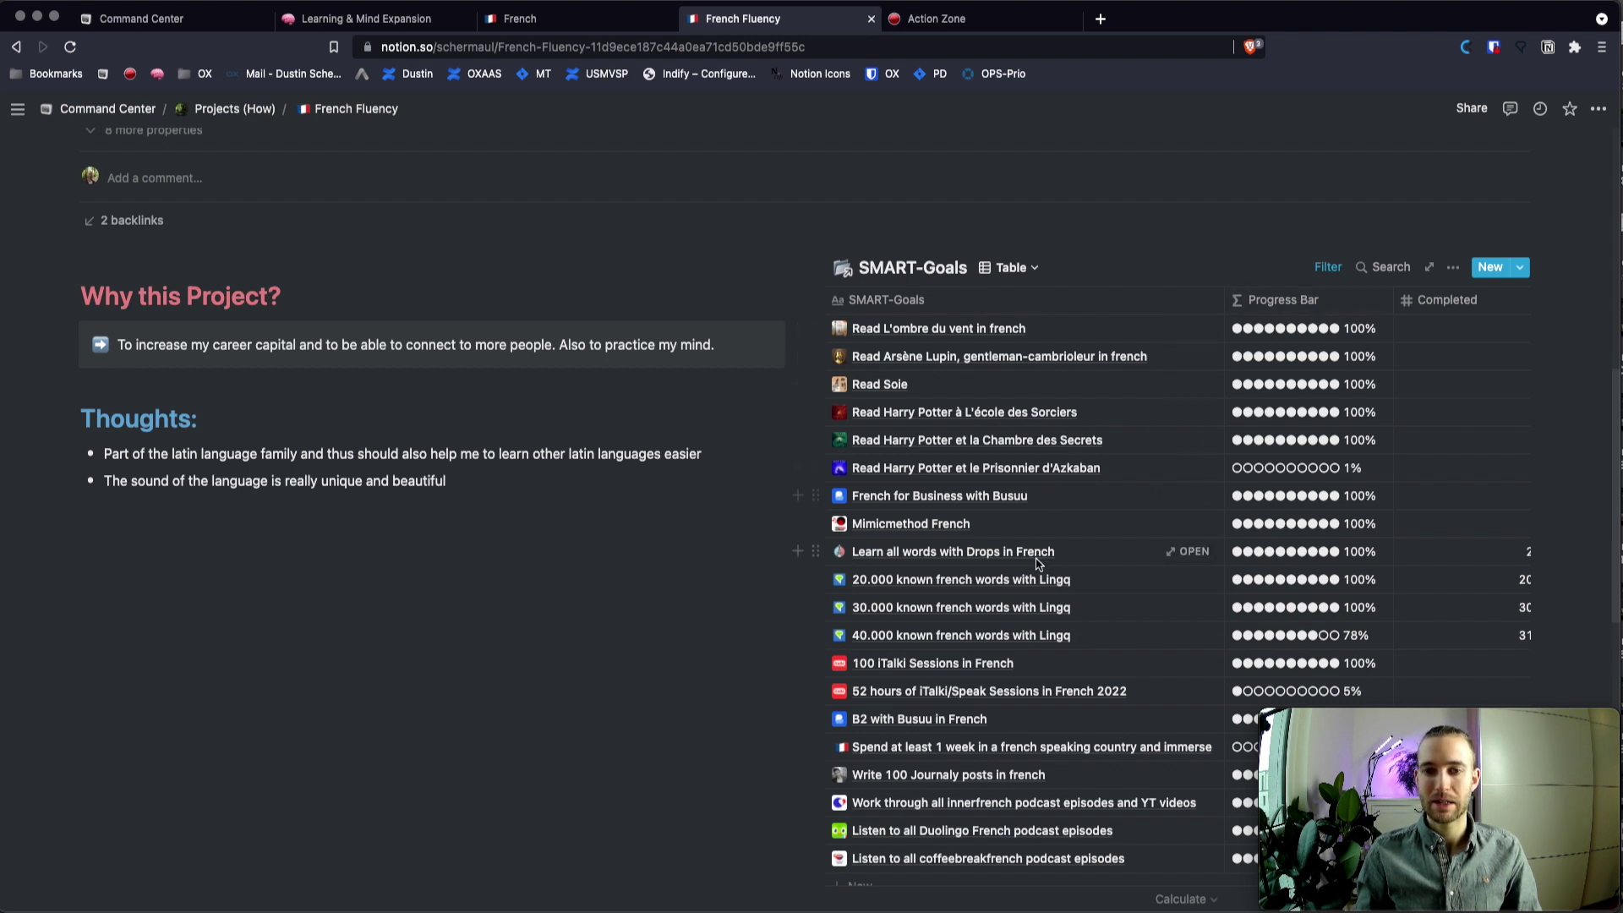
{"action": "scroll", "coordinate": [1038, 564], "scroll_direction": "down", "scroll_amount": 1}
{"action": "scroll", "coordinate": [1025, 547], "scroll_direction": "down", "scroll_amount": 3}
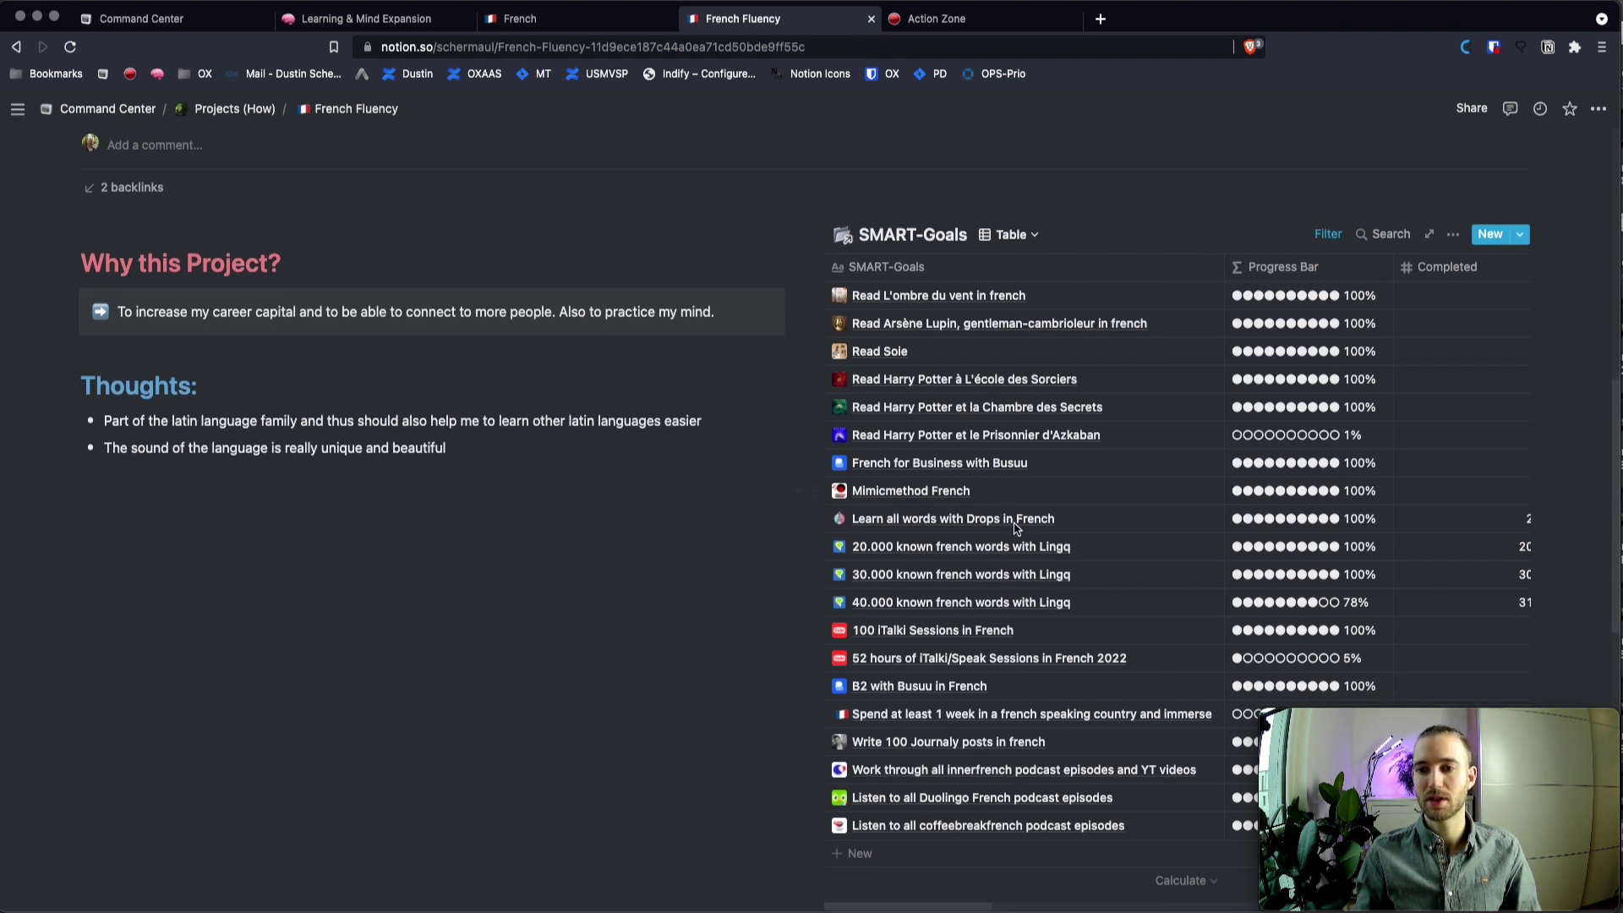